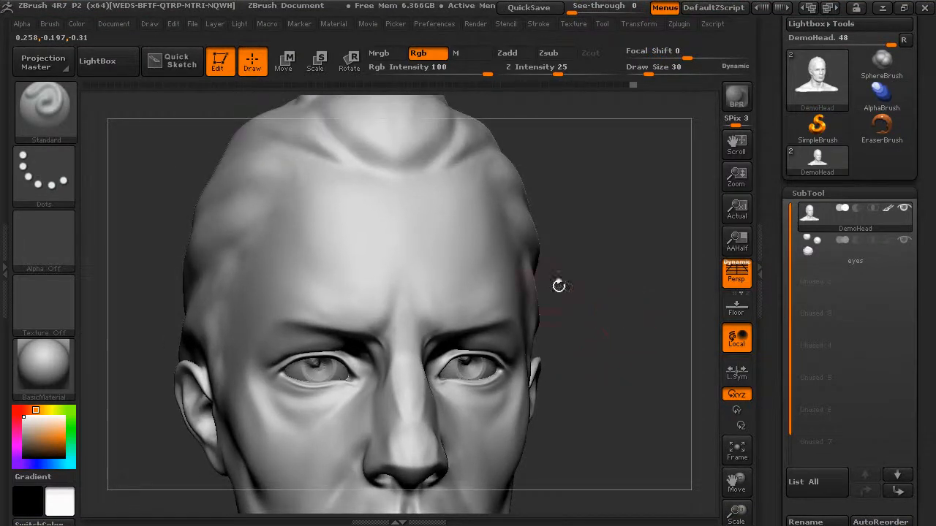
Step: Paint a rounded freehand mask patch on the forehead above one eye with the MaskPen brush
key(ctrl)
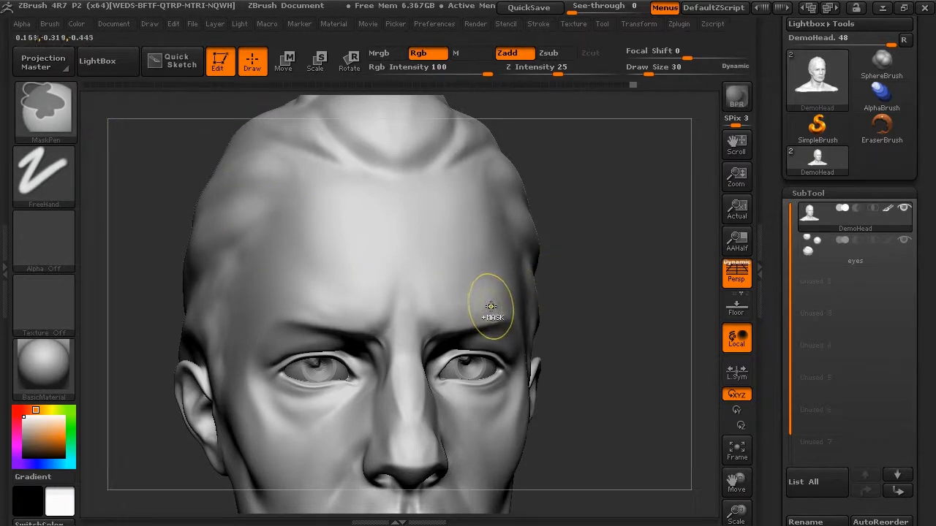
click(52, 109)
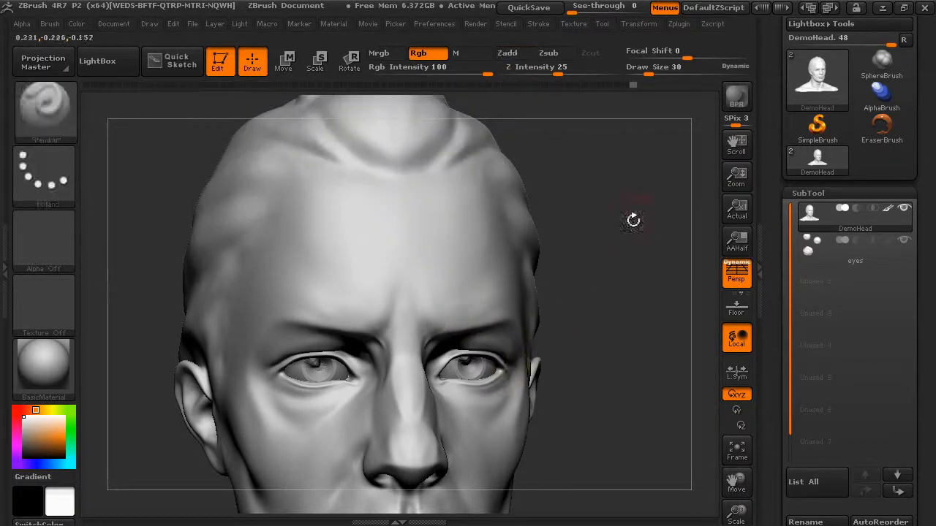
key(ctrl)
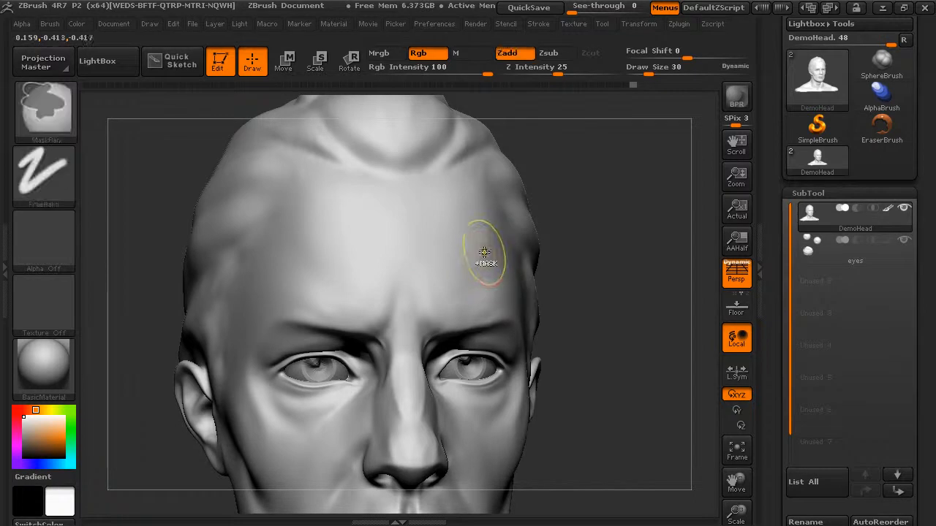
mouse_move(472, 287)
ctrl+mouse_down()
mouse_move(431, 300)
mouse_move(450, 259)
mouse_move(489, 286)
ctrl+mouse_up()
mouse_move(677, 198)
mouse_down()
mouse_move(658, 220)
mouse_move(585, 256)
mouse_move(625, 297)
mouse_move(677, 292)
mouse_move(667, 319)
mouse_up()
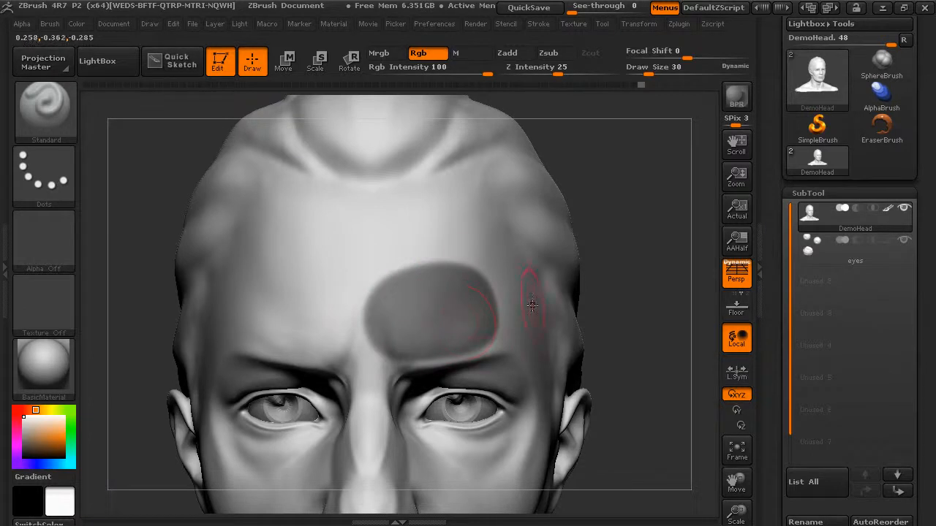
Step: Enable Zadd for the Standard brush and set the main colour to orange
click(504, 54)
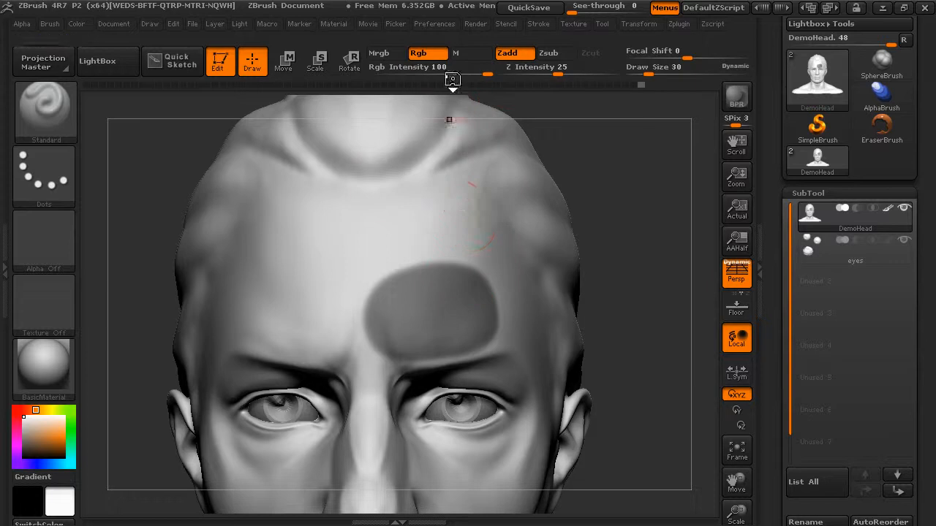
click(58, 440)
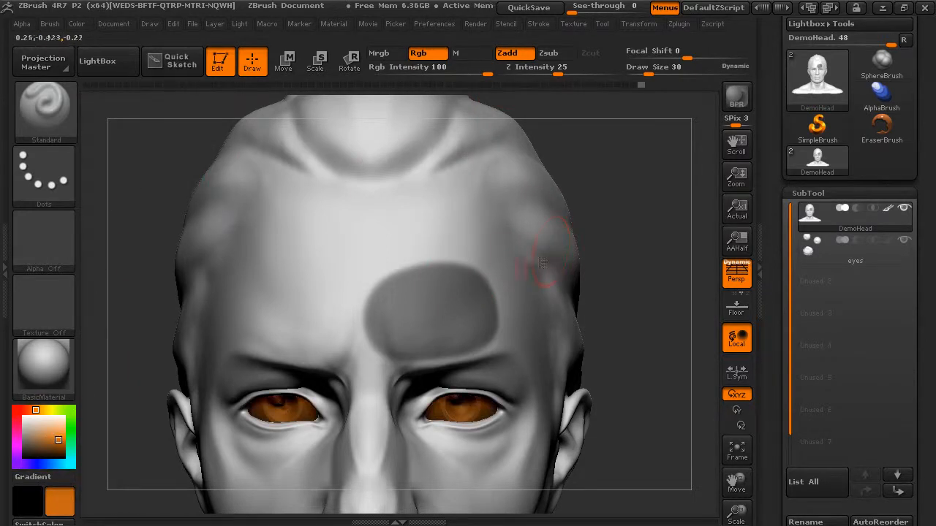
Step: Try a raised orange stroke across the masked forehead patch and undo it
mouse_move(618, 264)
mouse_down()
mouse_move(548, 271)
mouse_move(497, 293)
mouse_move(455, 254)
mouse_move(419, 248)
mouse_move(391, 287)
mouse_up()
drag(650, 187, 672, 193)
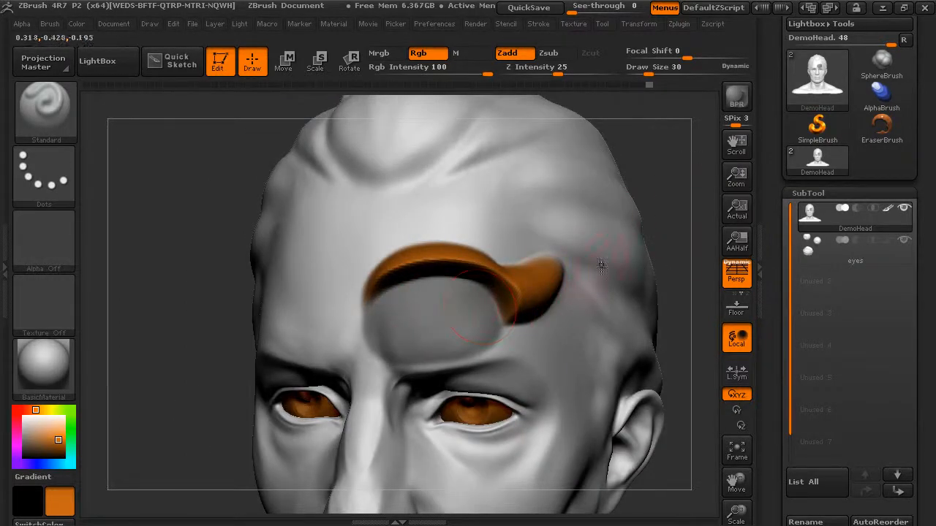
key(ctrl+z)
drag(675, 243, 650, 231)
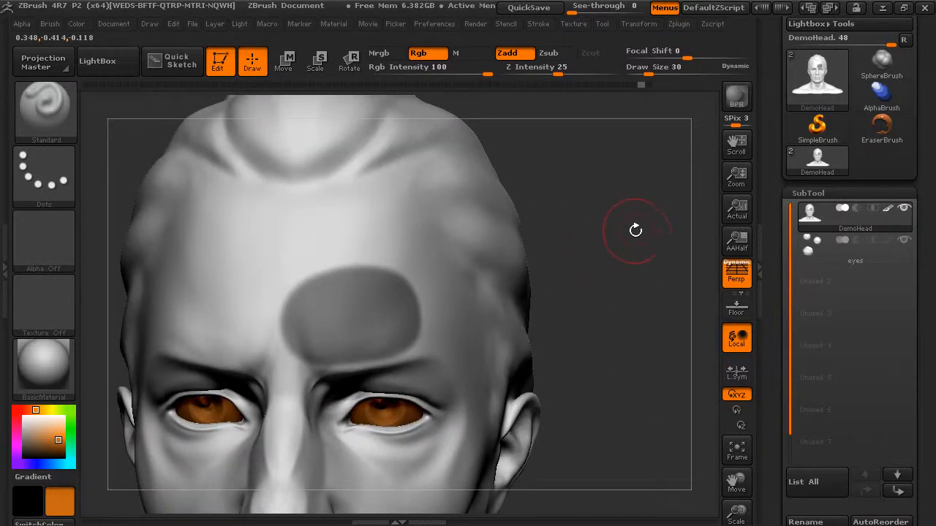
Step: Invert the mask so only the forehead patch can be edited
key(ctrl)
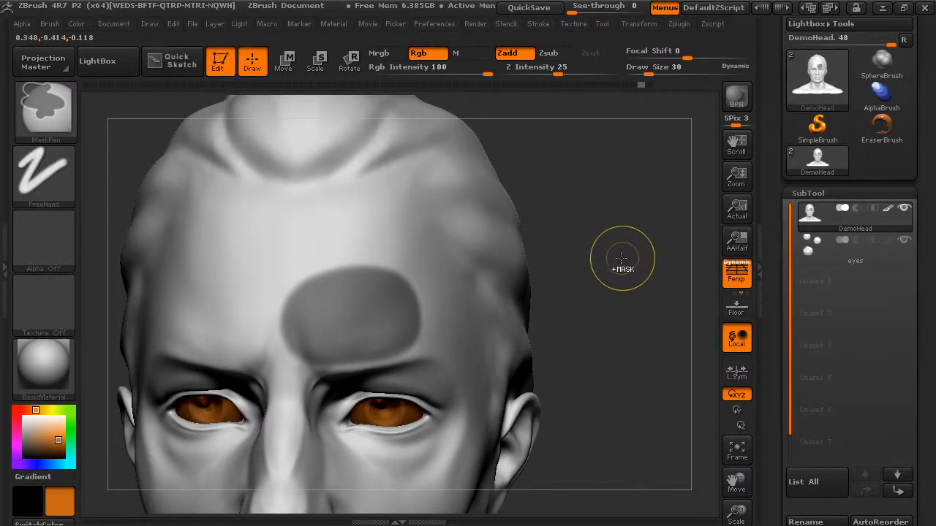
ctrl+click(628, 270)
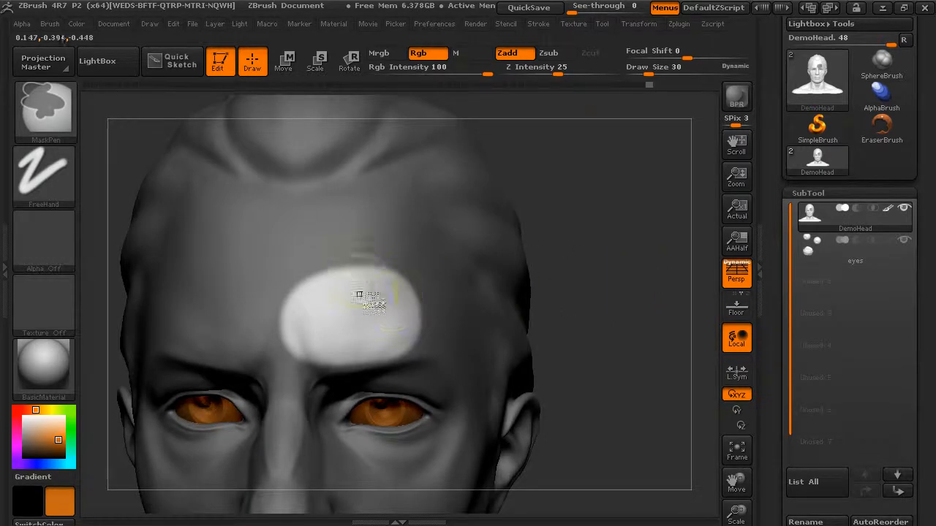
Step: Try a sculpting stroke inside the unmasked forehead patch and undo it
mouse_move(359, 311)
mouse_down()
mouse_move(417, 322)
mouse_move(355, 358)
mouse_move(291, 333)
mouse_move(399, 289)
mouse_move(314, 348)
mouse_move(345, 328)
mouse_up()
mouse_move(598, 304)
mouse_down()
mouse_move(402, 308)
mouse_move(612, 334)
mouse_up()
key(ctrl+z)
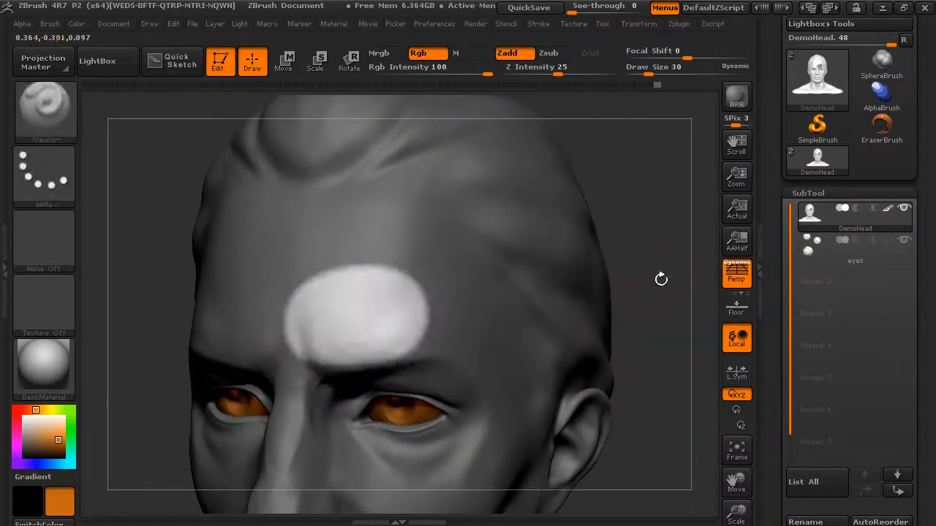
drag(656, 286, 675, 274)
Step: Invert the mask repeatedly until only the forehead patch is masked, and clear the mask from the head
ctrl+click(629, 286)
ctrl+click(630, 292)
ctrl+click(629, 304)
ctrl+click(627, 310)
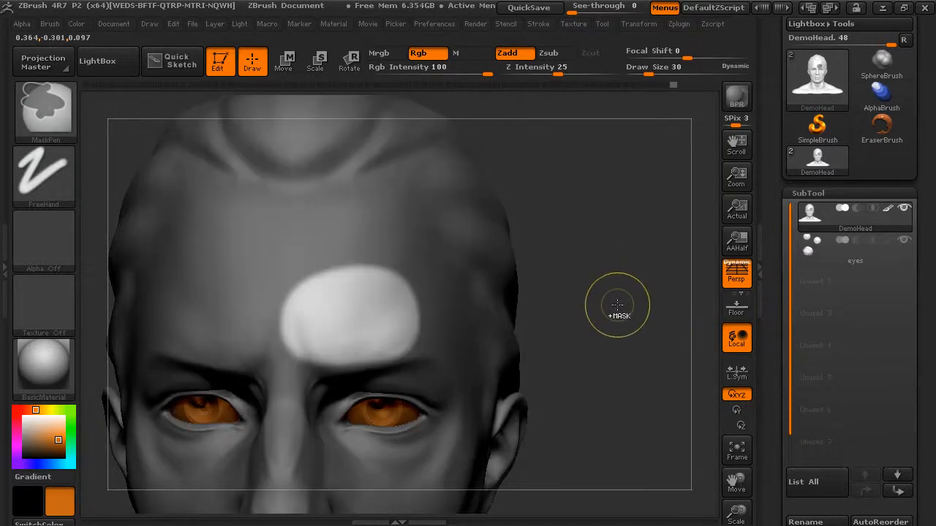
ctrl+click(618, 307)
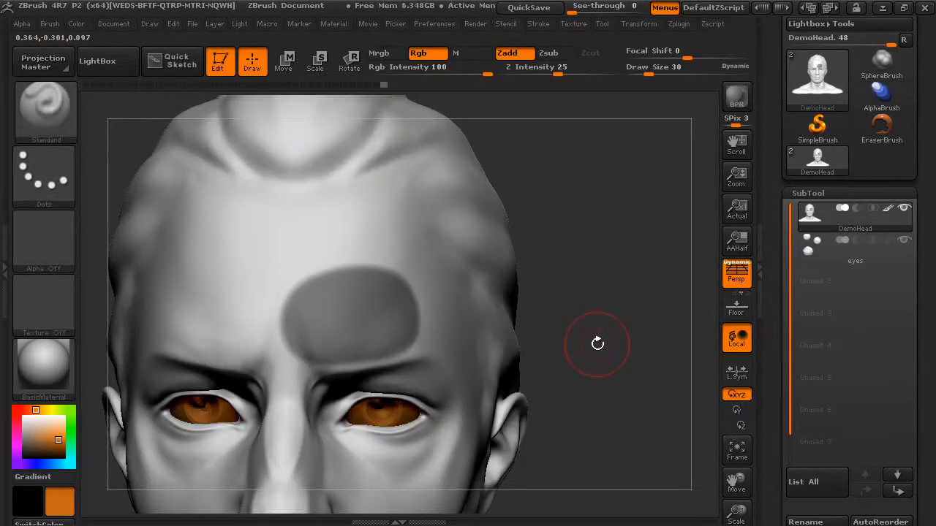
ctrl+drag(604, 289, 621, 309)
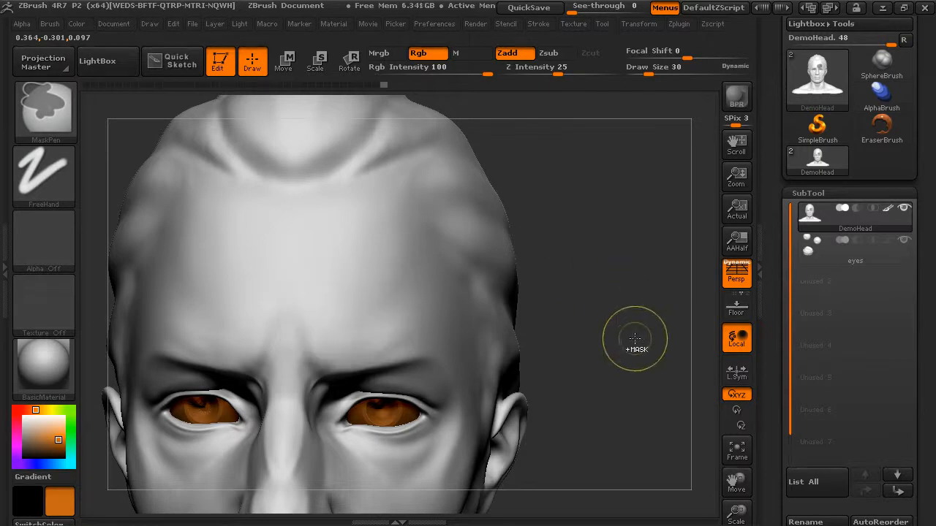
Step: Open the tool's Masking settings and mask a small round spot on the forehead above one eye
alt+drag(630, 341, 631, 310)
drag(776, 352, 800, 180)
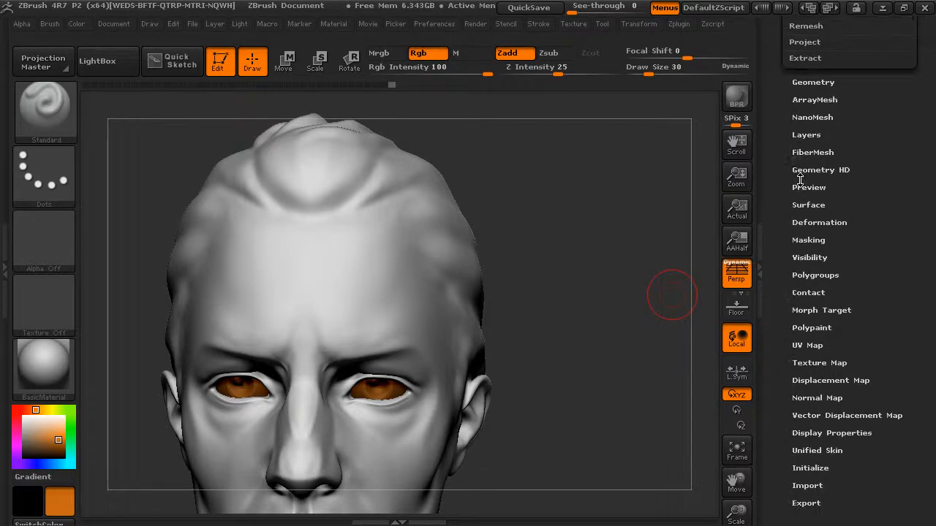
click(809, 240)
drag(772, 274, 775, 362)
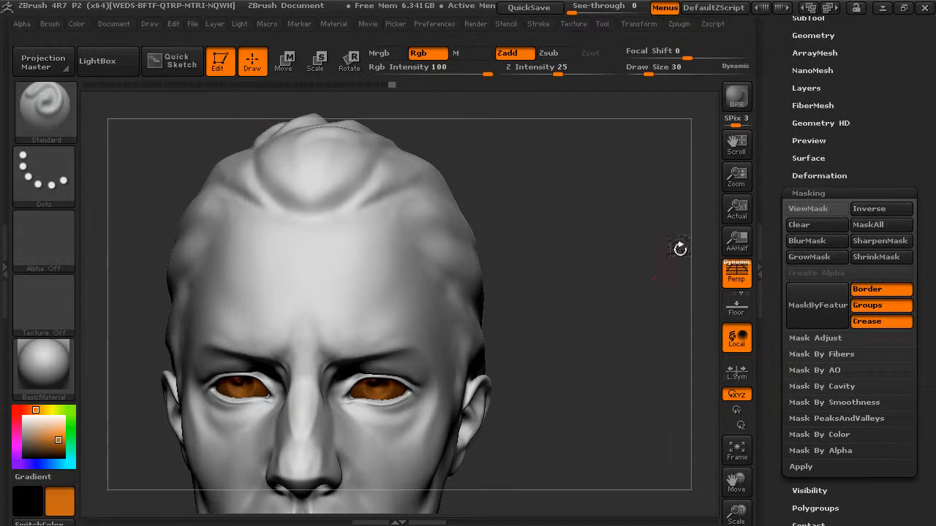
ctrl+click(375, 295)
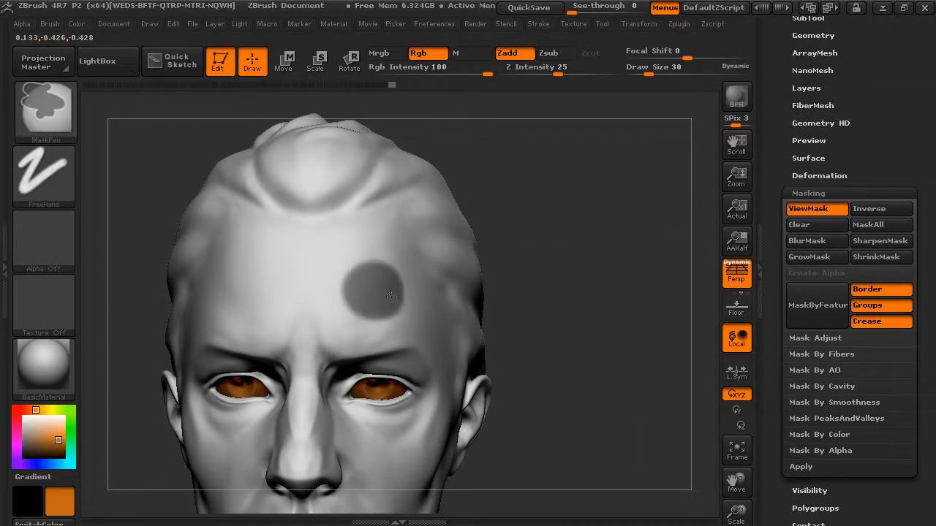
Step: Toggle ViewMask off and back on, and invert the mask and restore it with Inverse
click(828, 210)
click(829, 211)
click(831, 210)
click(833, 209)
click(836, 212)
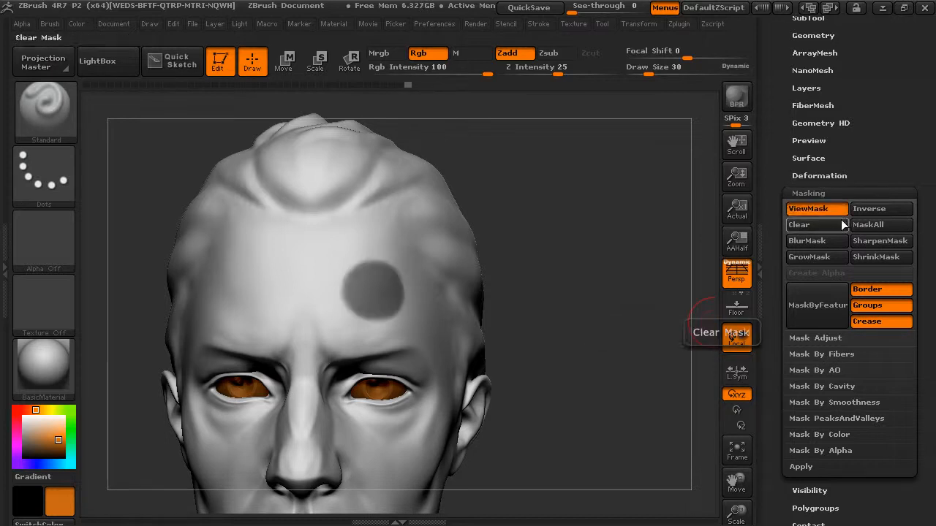
click(871, 209)
click(878, 211)
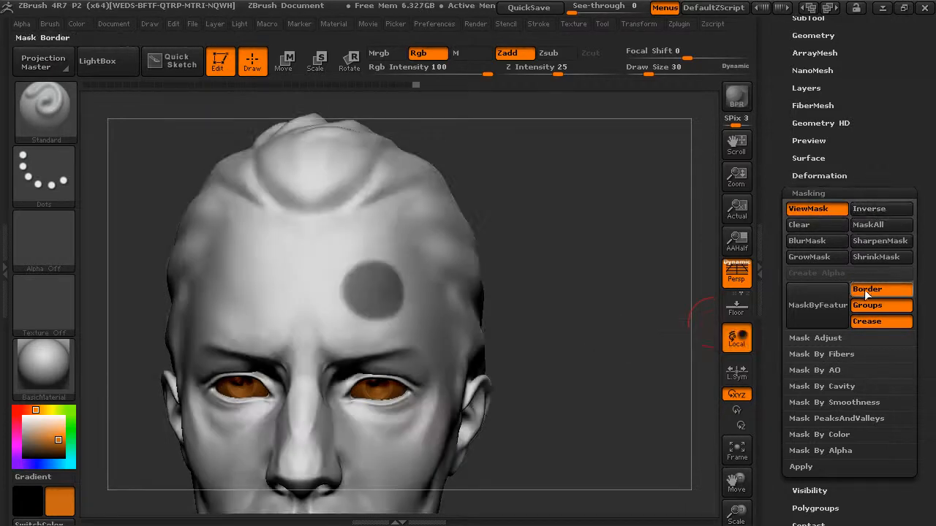
Step: Blur the round forehead mask, and undo a test stroke made beside it
click(819, 243)
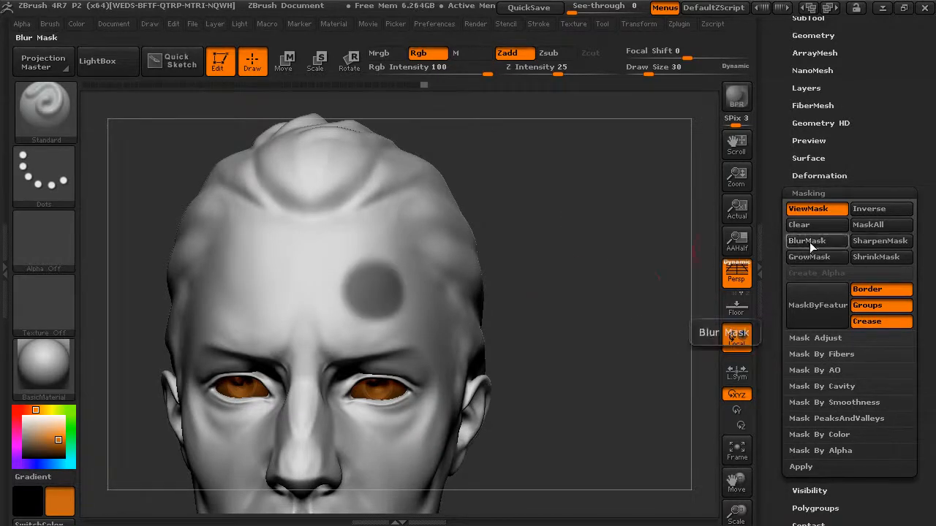
mouse_move(418, 250)
mouse_down()
mouse_move(369, 264)
mouse_move(333, 318)
mouse_move(405, 272)
mouse_up()
key(ctrl+z)
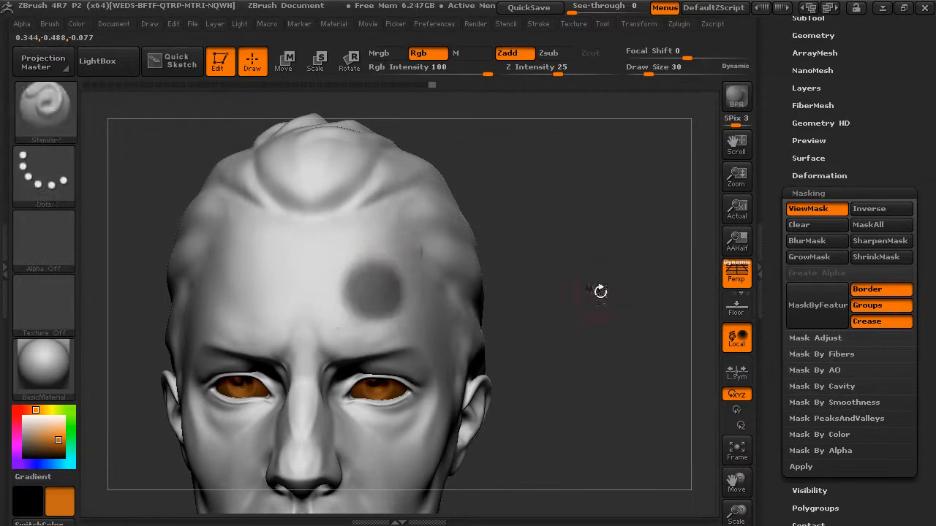
Step: Invert the blurred forehead mask and sharpen its edge
click(881, 210)
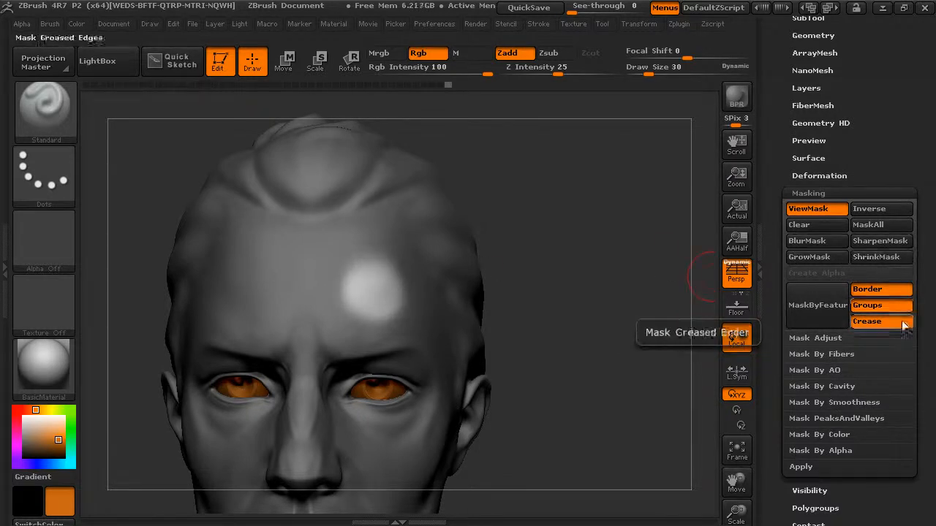
click(881, 243)
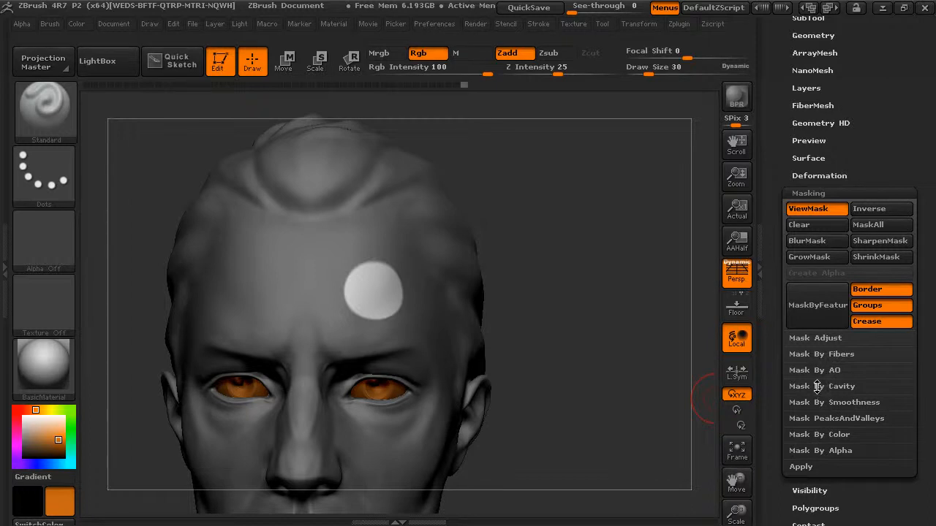
Step: Clear the inverted mask from the head
mouse_move(641, 366)
mouse_down()
mouse_move(612, 366)
mouse_move(618, 355)
mouse_move(641, 365)
mouse_move(658, 351)
mouse_move(644, 351)
mouse_up()
ctrl+click(619, 355)
key(ctrl+h)
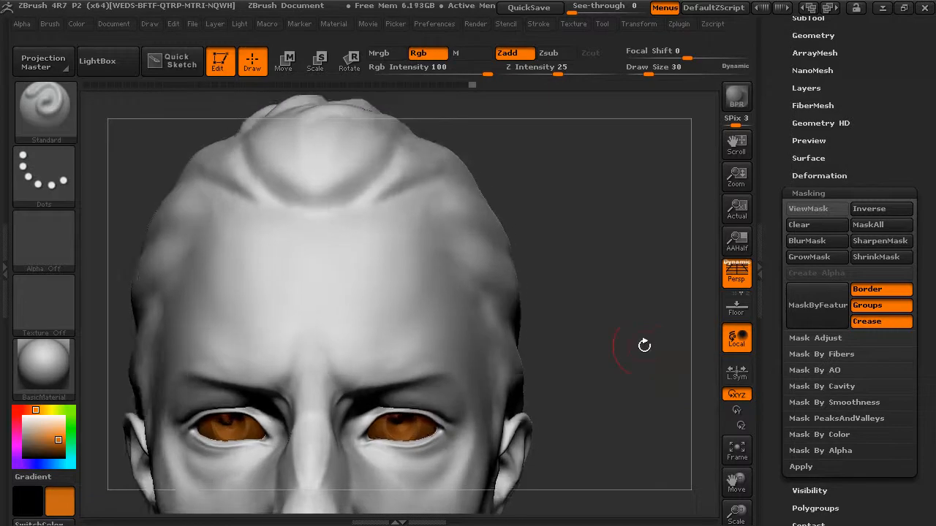
Step: Try painting a mask on the upper forehead and clear it
click(45, 109)
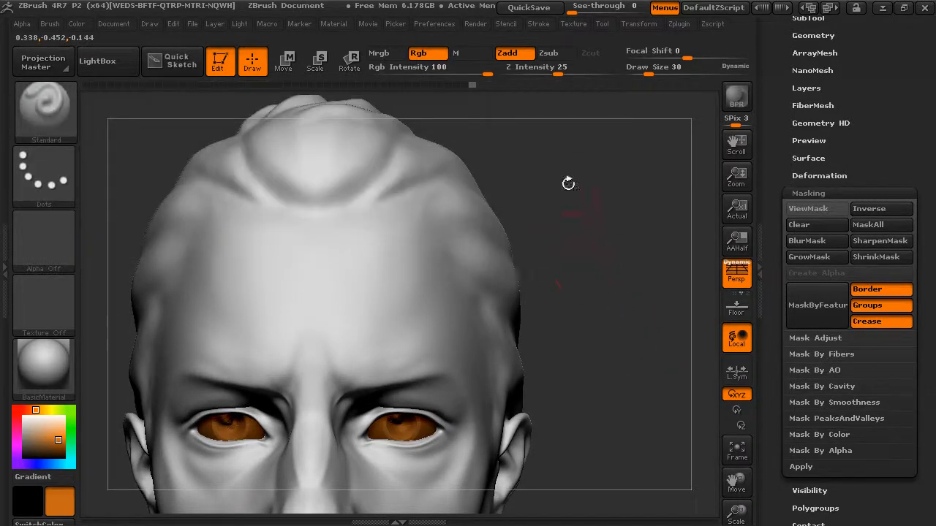
alt+drag(619, 242, 641, 264)
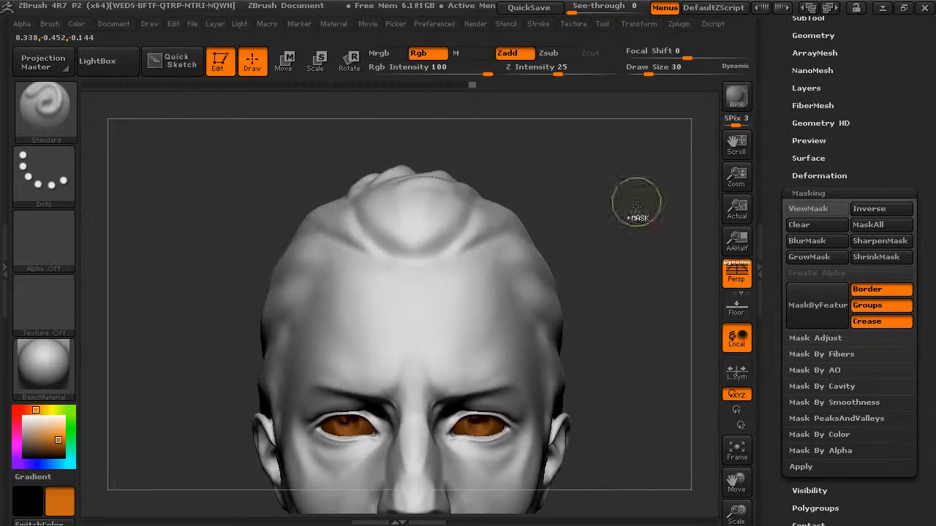
mouse_move(479, 268)
ctrl+mouse_down()
mouse_move(453, 293)
mouse_move(462, 309)
mouse_move(438, 291)
mouse_move(451, 280)
ctrl+mouse_up()
ctrl+drag(602, 288, 580, 285)
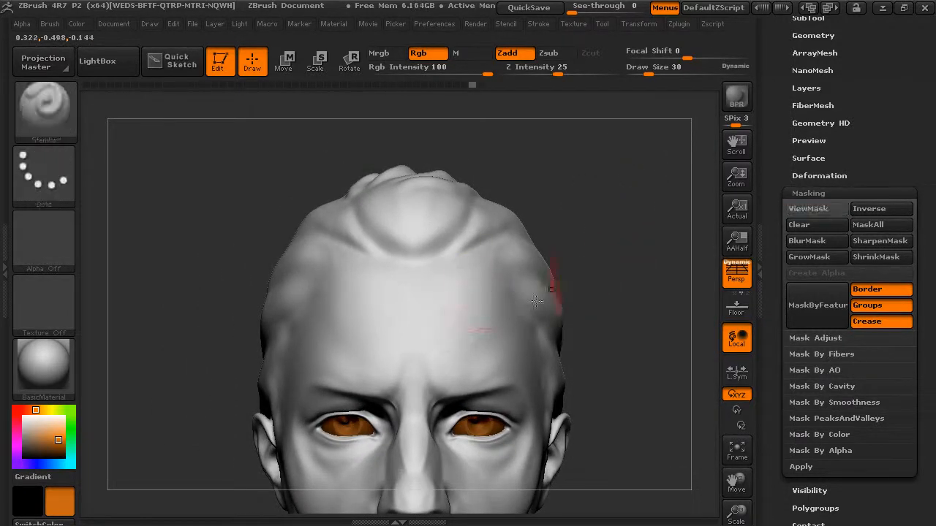
Step: Try masking large areas of the head with rectangular selections, undoing the first one
mouse_move(643, 185)
ctrl+mouse_down()
mouse_move(625, 239)
mouse_move(405, 341)
mouse_move(379, 363)
mouse_move(337, 366)
ctrl+mouse_up()
key(ctrl+z)
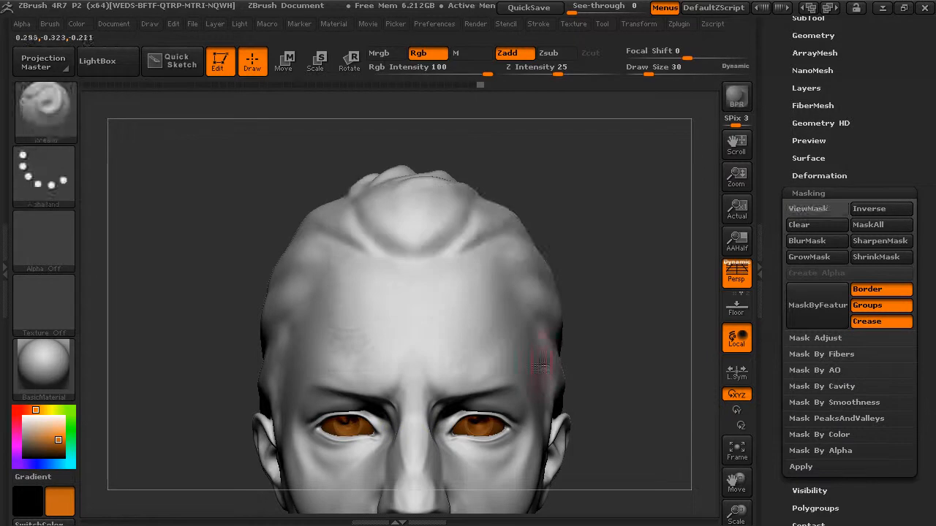
ctrl+drag(648, 134, 229, 386)
ctrl+drag(643, 146, 267, 322)
mouse_move(643, 192)
ctrl+mouse_down()
mouse_move(618, 249)
mouse_move(324, 397)
mouse_move(256, 399)
ctrl+mouse_up()
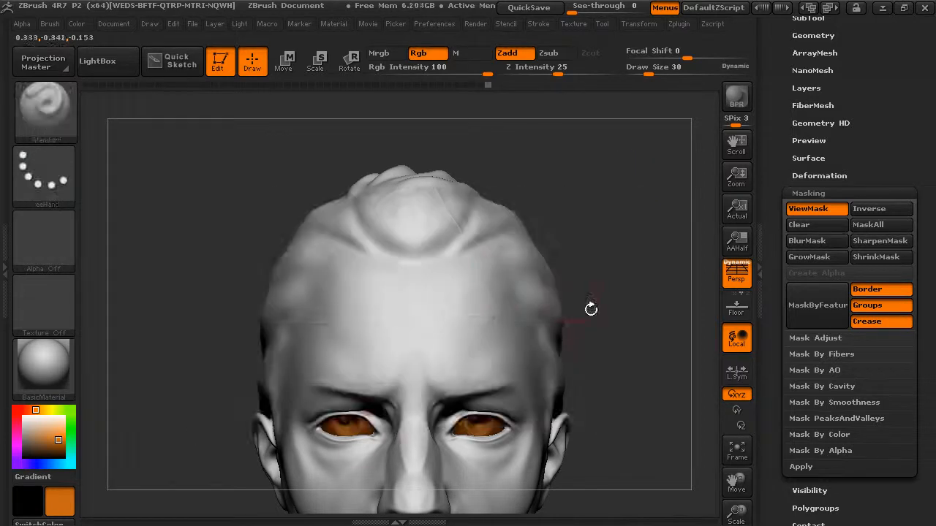
Step: Choose the MaskLasso brush and mask both sides of the upper head with lasso shapes
ctrl+click(48, 124)
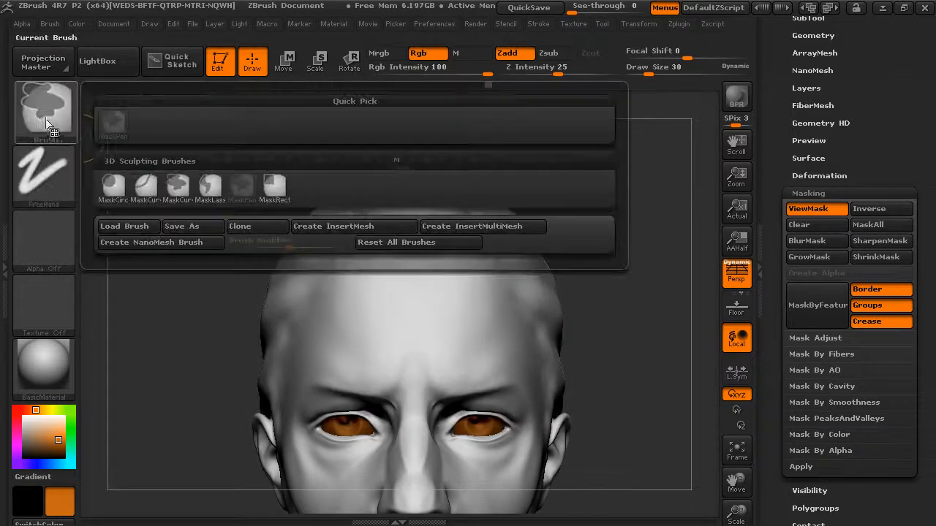
click(212, 189)
mouse_move(614, 219)
ctrl+mouse_down()
mouse_move(383, 212)
mouse_move(380, 241)
ctrl+mouse_up()
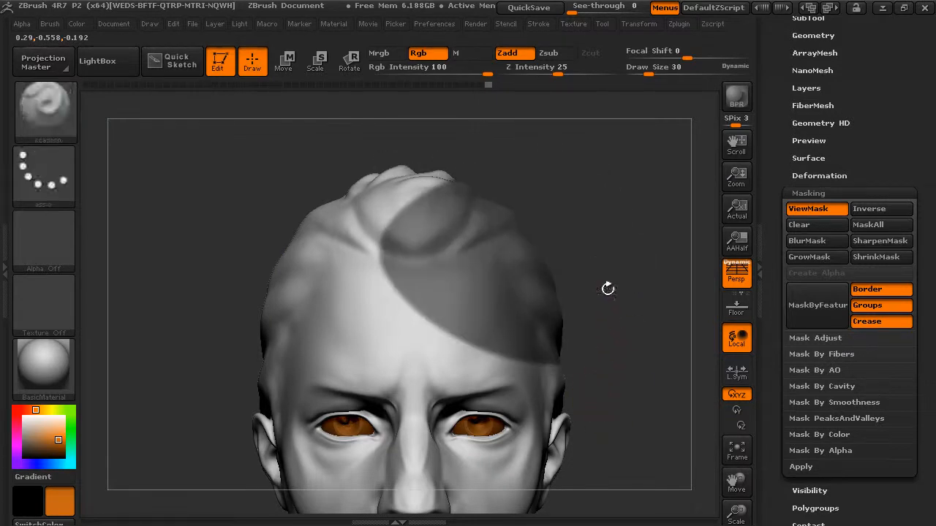
mouse_move(318, 156)
ctrl+mouse_down()
mouse_move(242, 179)
mouse_move(241, 161)
mouse_move(314, 157)
ctrl+mouse_up()
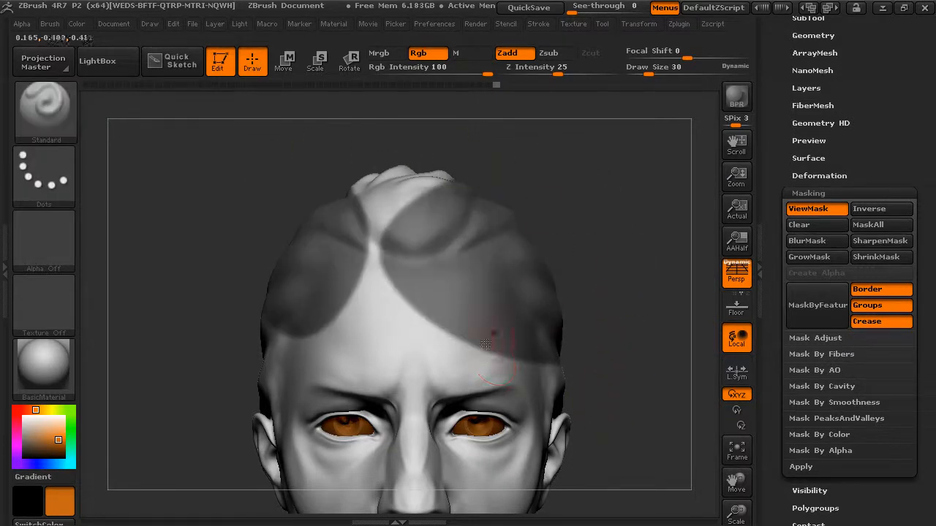
mouse_move(603, 205)
ctrl+mouse_down()
mouse_move(626, 198)
mouse_move(480, 307)
mouse_move(476, 186)
mouse_move(527, 175)
ctrl+mouse_up()
Step: Clear the lasso masks from the head
mouse_move(627, 253)
mouse_down()
mouse_move(580, 268)
mouse_move(621, 252)
mouse_up()
ctrl+click(613, 234)
key(ctrl+h)
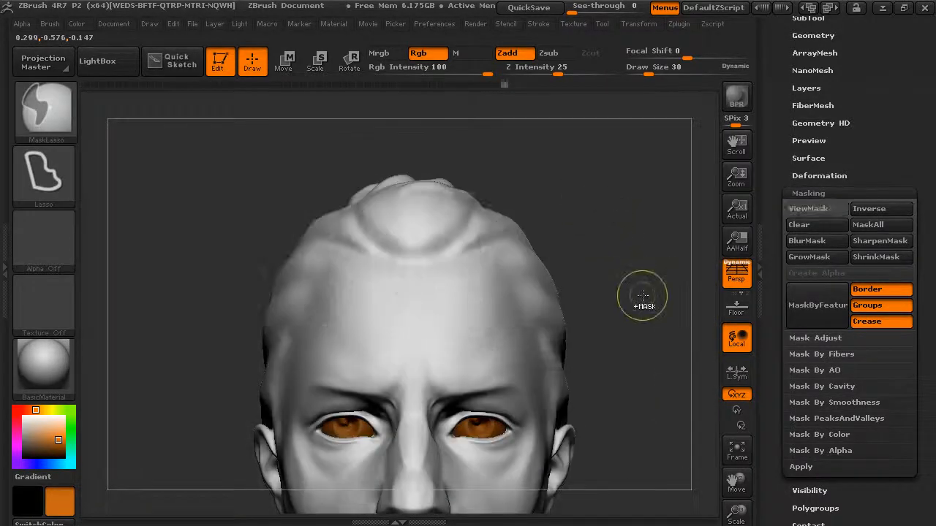
Step: Try masking the head below a diagonal line with the MaskCurve brush, and clear that mask
ctrl+click(54, 115)
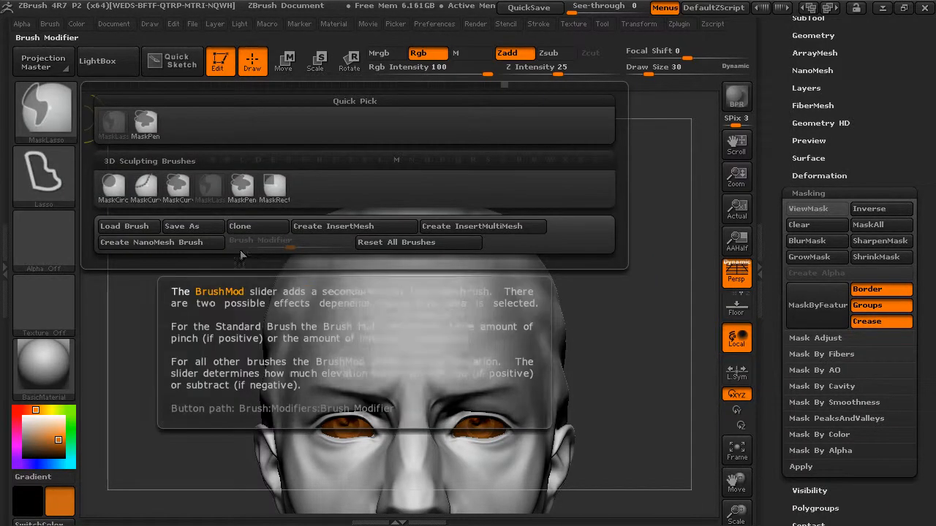
mouse_move(150, 195)
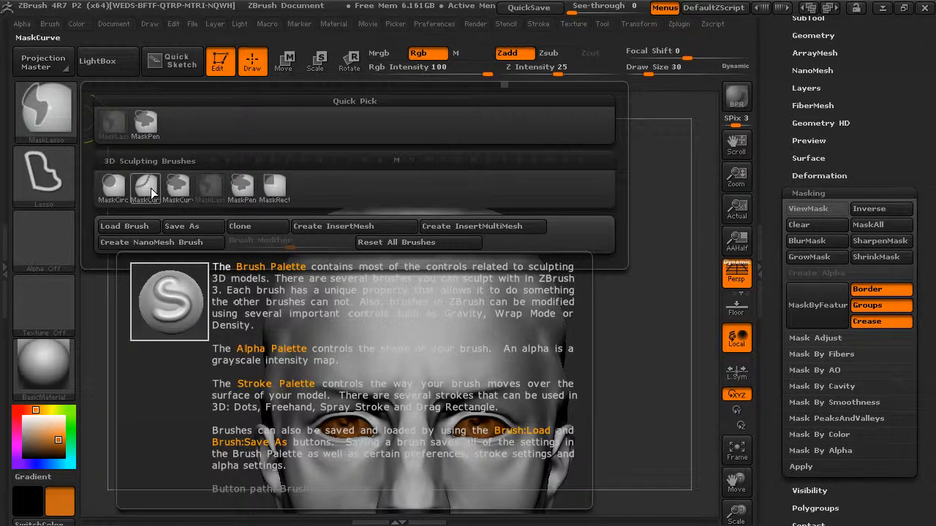
click(146, 188)
drag(520, 215, 240, 415)
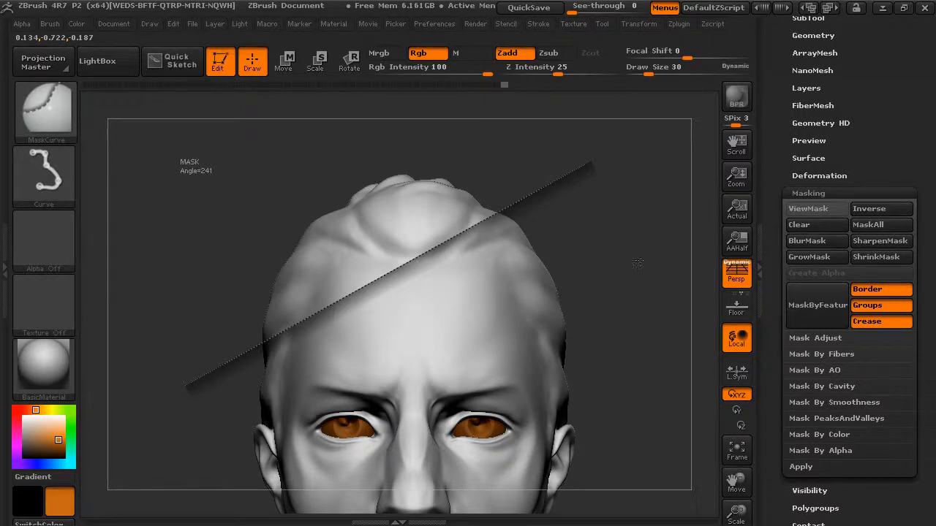
ctrl+drag(621, 170, 188, 421)
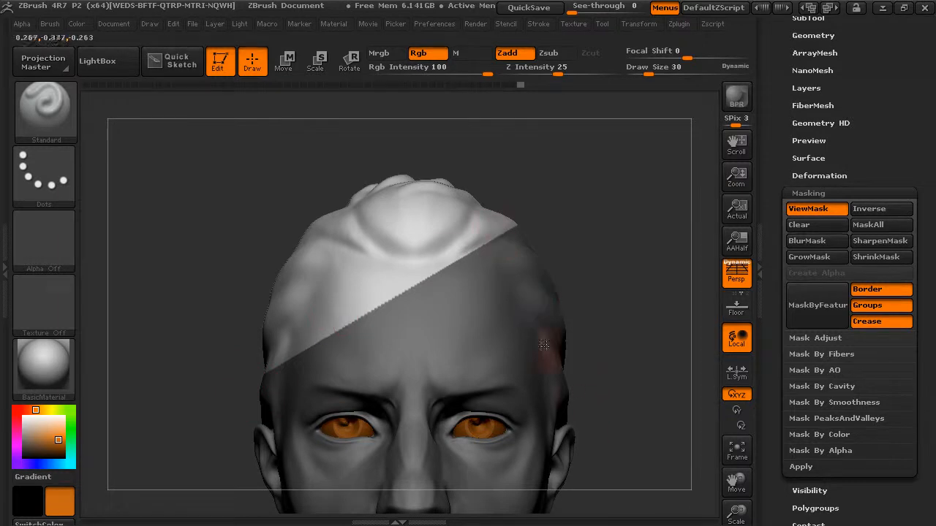
key(ctrl)
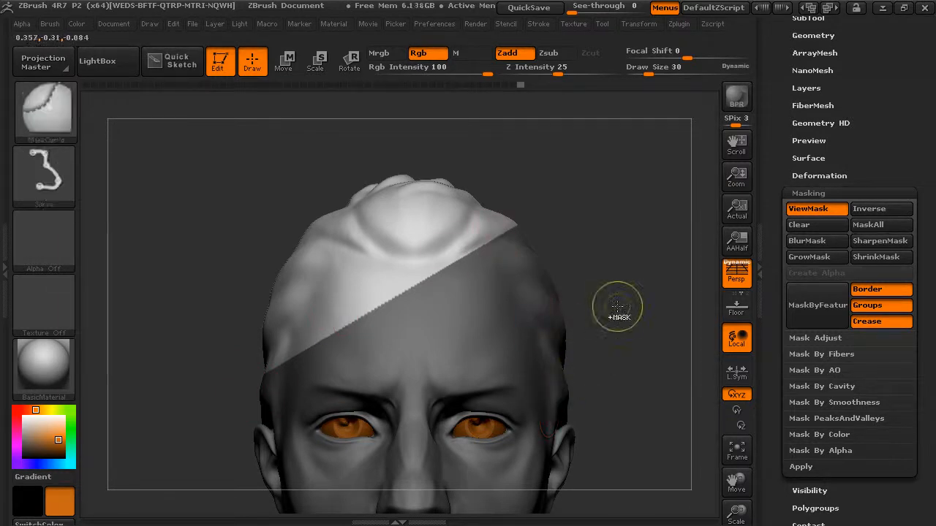
key(ctrl+h)
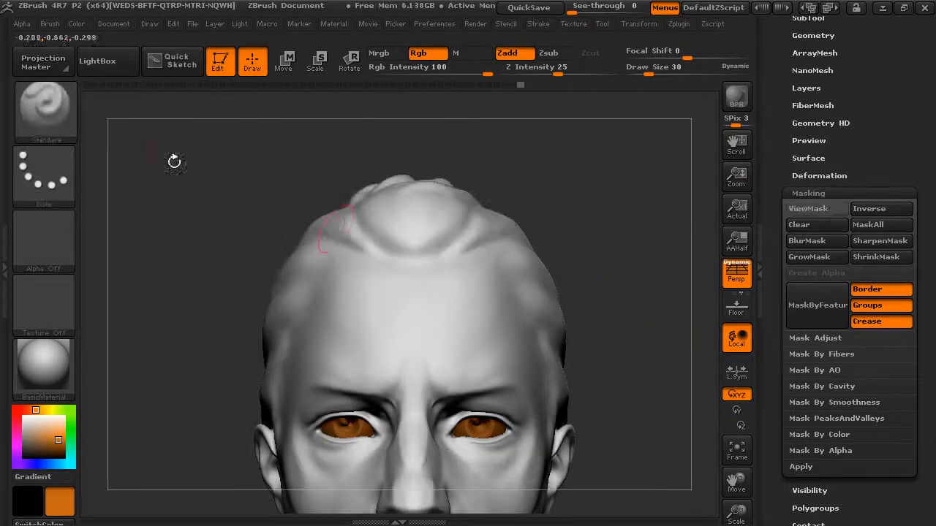
Step: Choose the MaskCircle brush and try a large circular mask on the forehead, undoing it
click(47, 112)
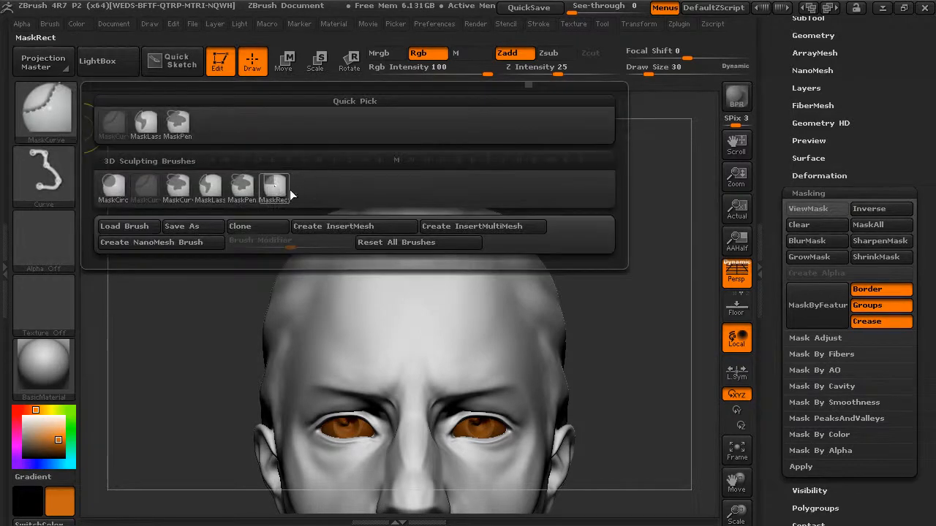
click(132, 202)
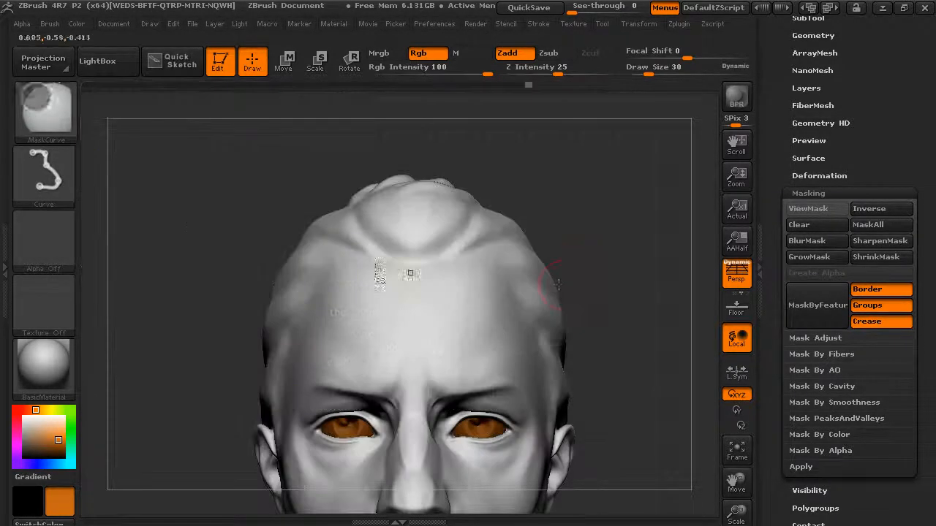
mouse_move(677, 349)
ctrl+mouse_down()
mouse_move(611, 280)
mouse_move(673, 351)
mouse_move(695, 343)
mouse_move(674, 346)
mouse_move(686, 359)
ctrl+mouse_up()
mouse_move(483, 166)
ctrl+mouse_down()
mouse_move(626, 266)
mouse_move(668, 356)
ctrl+mouse_up()
ctrl+drag(536, 207, 618, 251)
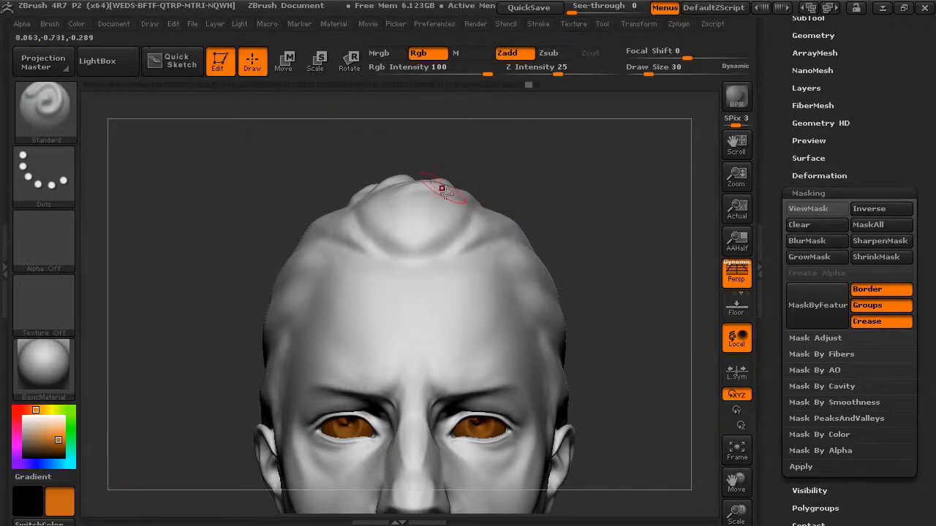
mouse_move(495, 173)
ctrl+mouse_down()
mouse_move(571, 240)
mouse_move(681, 364)
mouse_move(656, 355)
mouse_move(446, 403)
mouse_move(600, 341)
mouse_move(544, 424)
mouse_move(468, 344)
mouse_move(480, 363)
mouse_move(503, 358)
mouse_move(487, 358)
mouse_move(500, 379)
mouse_move(488, 363)
ctrl+mouse_up()
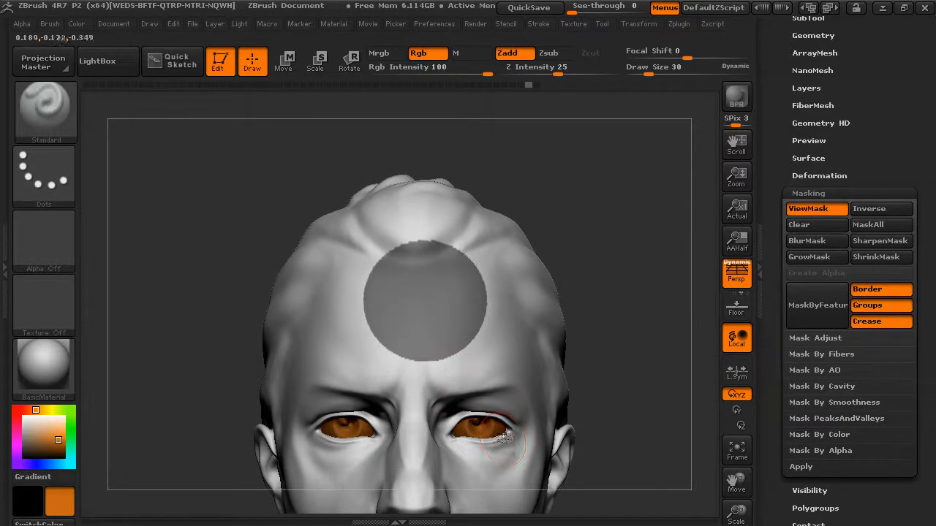
key(ctrl+z)
Step: Turn on the Square and Center options of the circle stroke and mask a small circle on the forehead
key(ctrl)
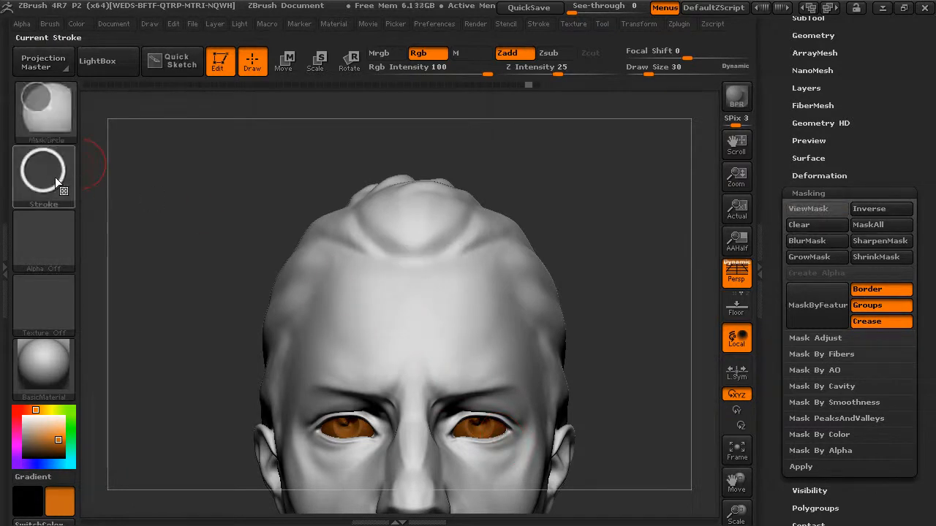
click(51, 174)
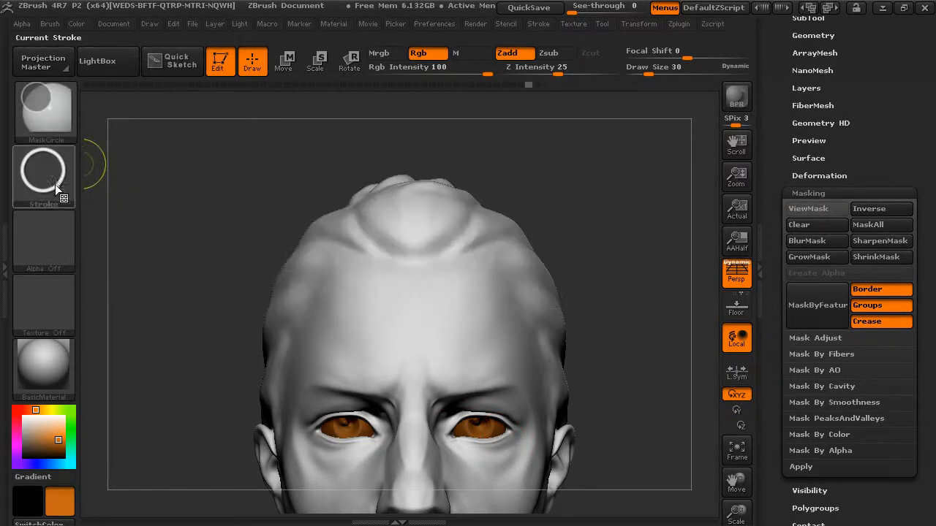
click(54, 183)
click(396, 264)
click(53, 183)
click(431, 260)
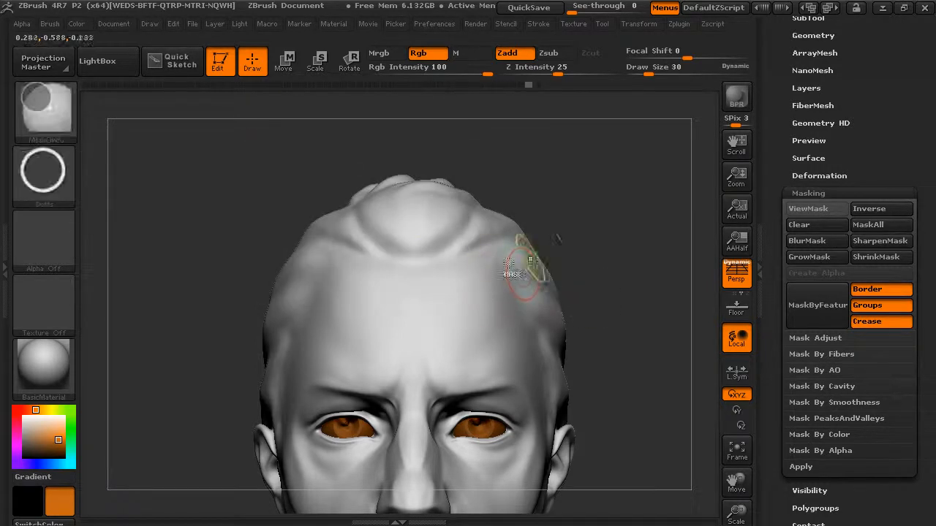
mouse_move(550, 184)
mouse_down()
mouse_move(648, 275)
mouse_move(603, 238)
mouse_move(616, 236)
mouse_move(548, 356)
mouse_move(489, 382)
mouse_move(451, 346)
mouse_up()
drag(641, 319, 637, 263)
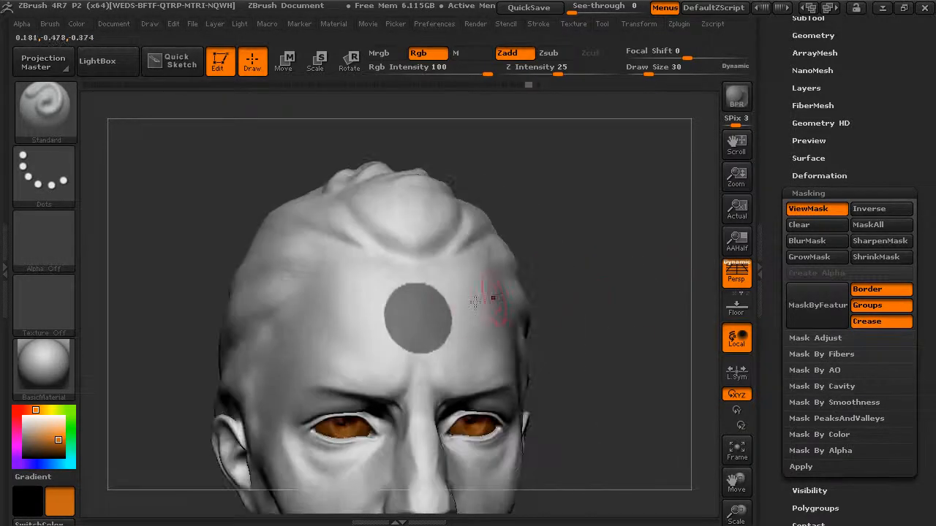
Step: Clear the circular mask from the forehead and switch the masking brush back to MaskPen
key(ctrl)
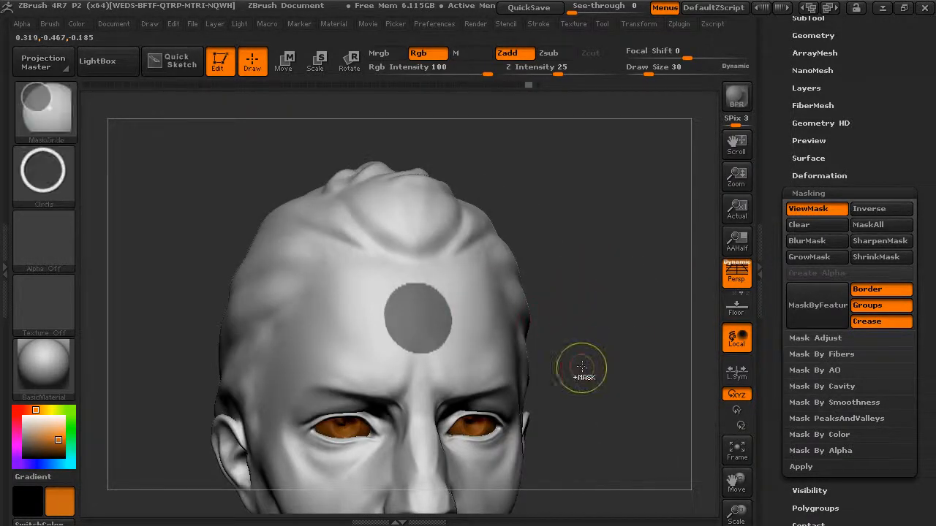
mouse_move(540, 293)
ctrl+mouse_down()
mouse_move(587, 338)
mouse_move(613, 315)
ctrl+mouse_up()
key(ctrl)
ctrl+click(44, 171)
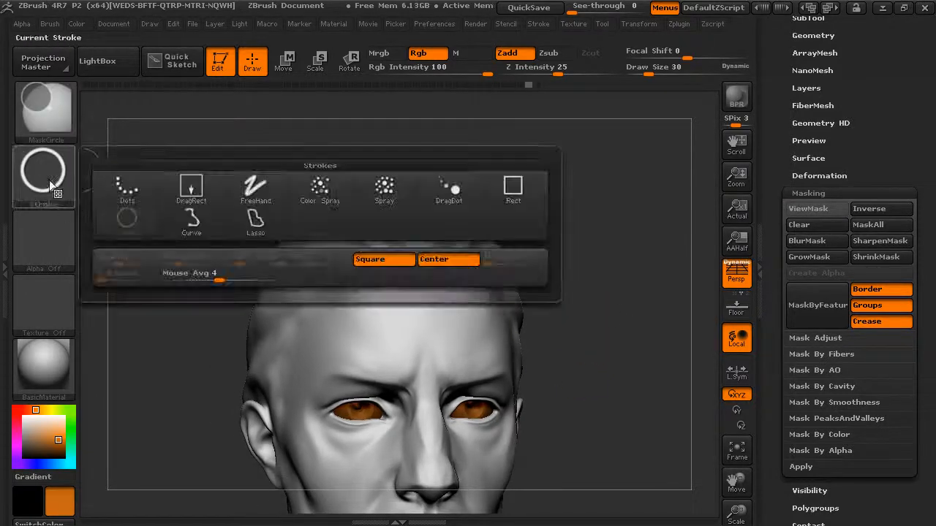
click(53, 124)
key(ctrl)
mouse_move(616, 334)
mouse_down()
mouse_move(578, 309)
mouse_move(605, 359)
mouse_move(595, 354)
mouse_up()
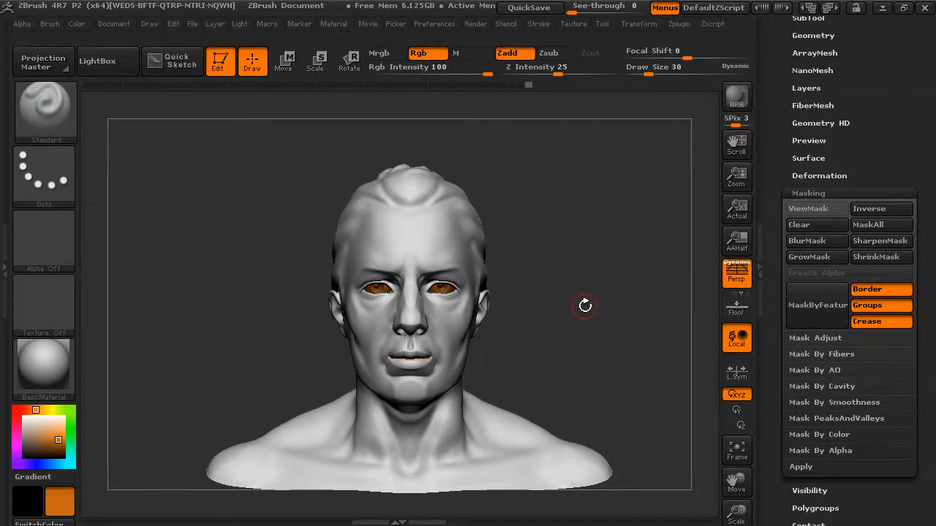
Step: Replace the head with the Cylinder3D tool and show the polygon wireframe on it
drag(777, 141, 782, 421)
click(822, 204)
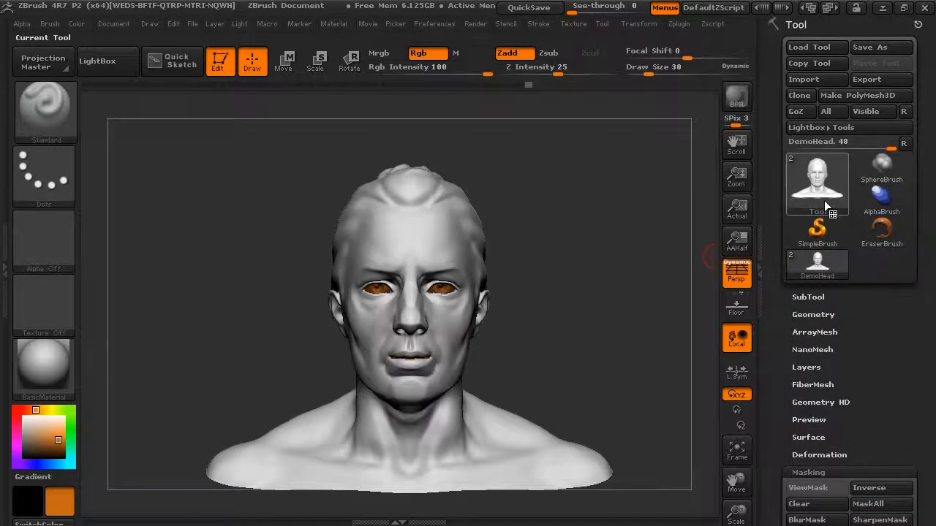
click(819, 215)
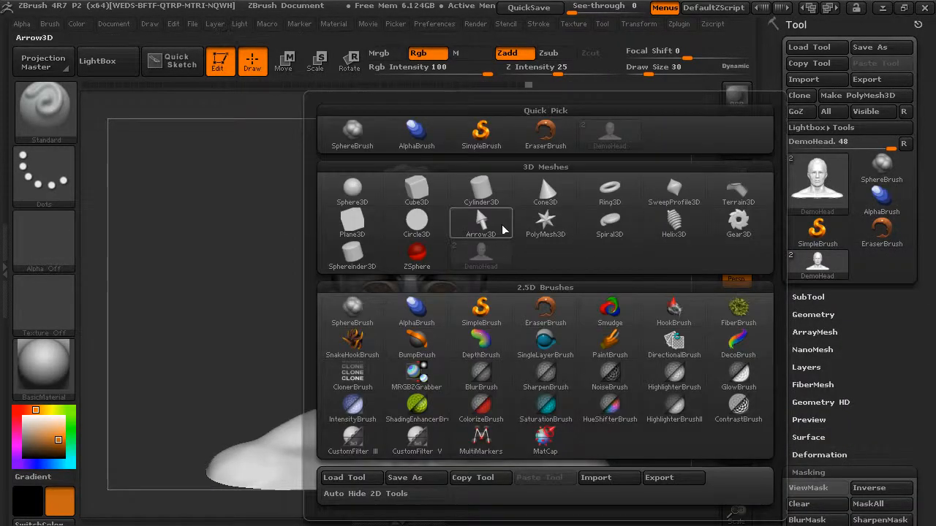
click(480, 191)
drag(635, 334, 486, 370)
drag(209, 383, 183, 395)
drag(48, 433, 9, 408)
alt+drag(622, 405, 590, 377)
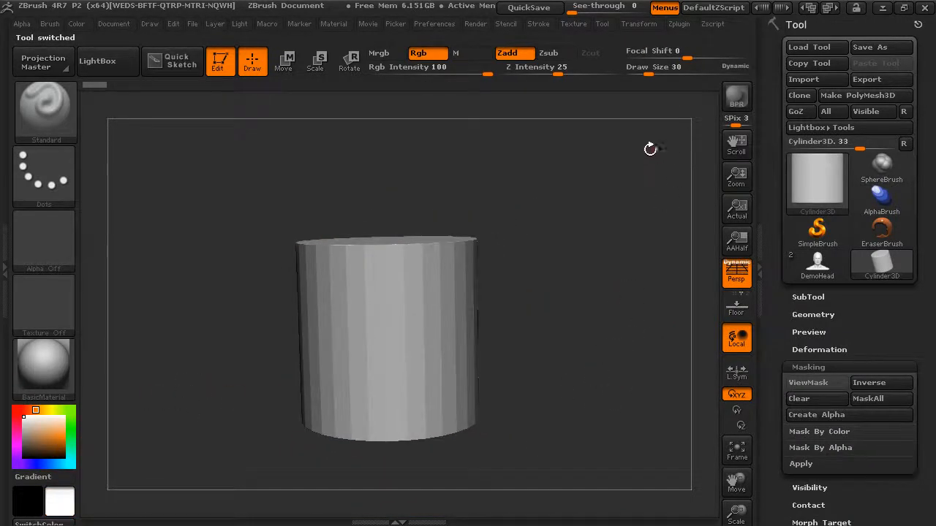
key(shift+f)
alt+drag(624, 284, 643, 315)
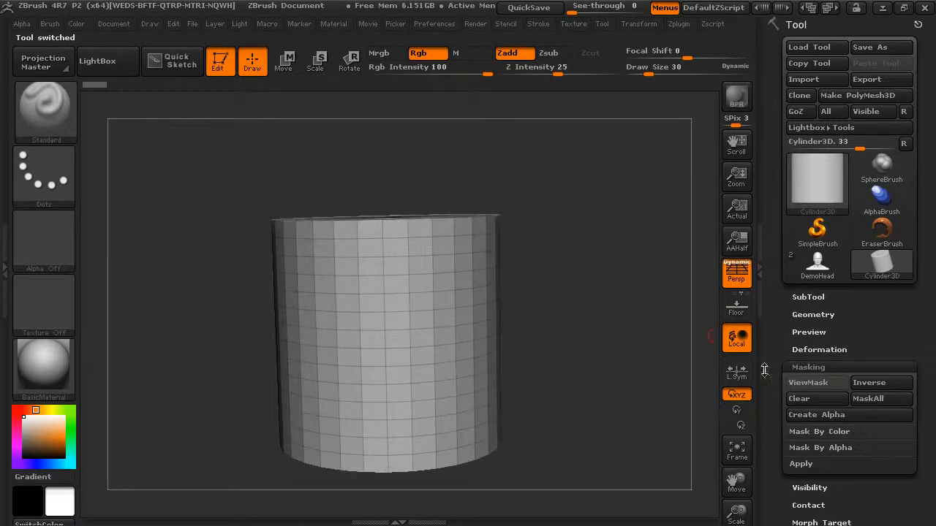
Step: Mask the entire cylinder and open the Mask By Alpha settings
scroll(783, 285, down, 5)
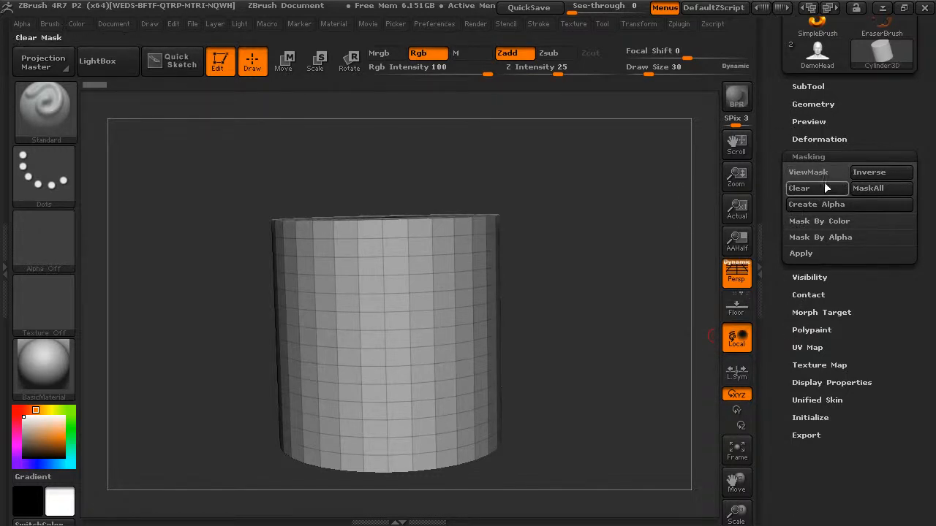
drag(778, 153, 781, 183)
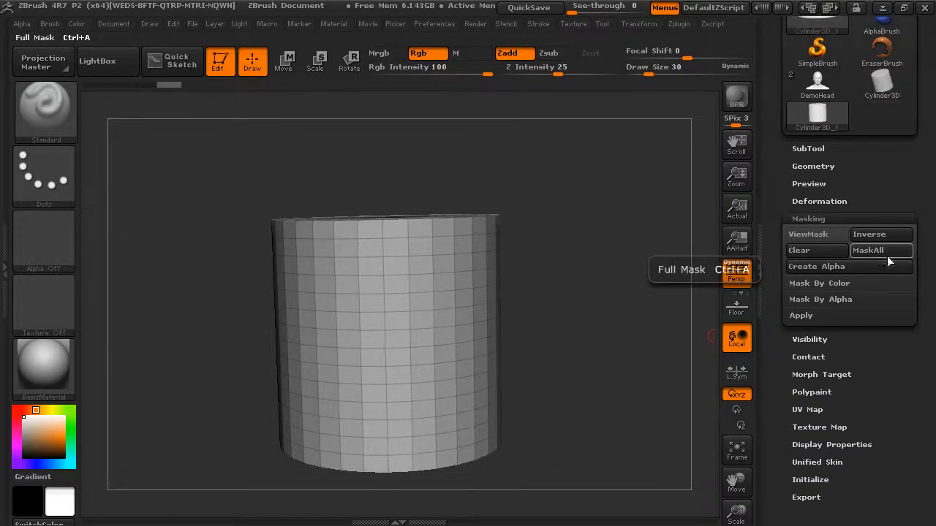
click(877, 253)
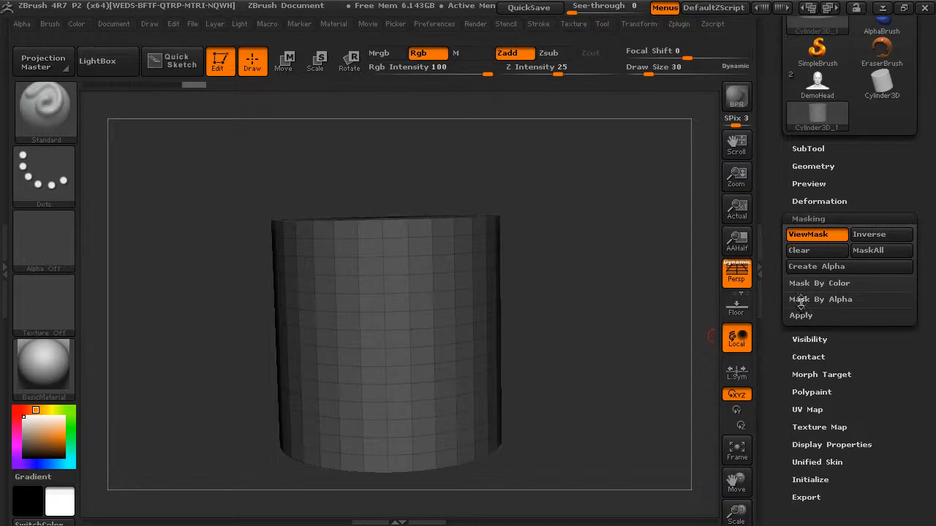
click(827, 300)
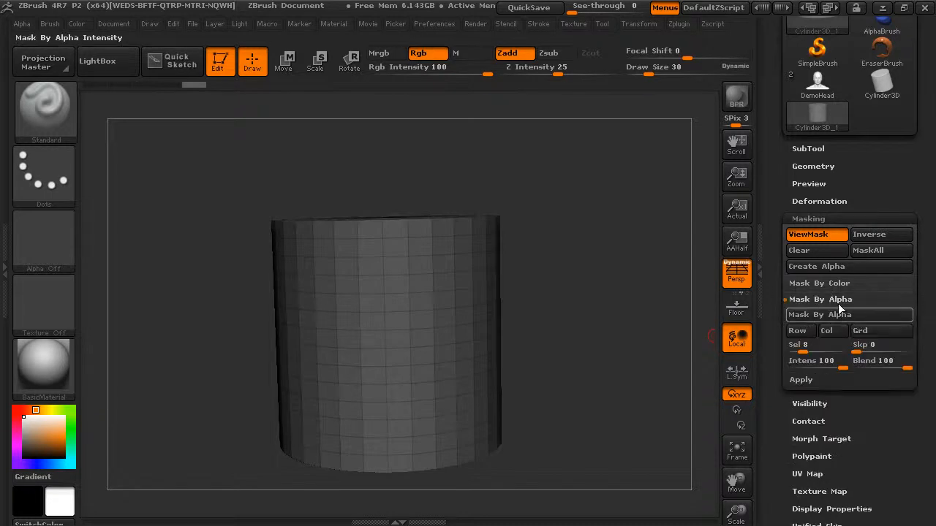
Step: Try masking the cylinder by rows and by columns with a selection count of 8, undoing both
click(807, 334)
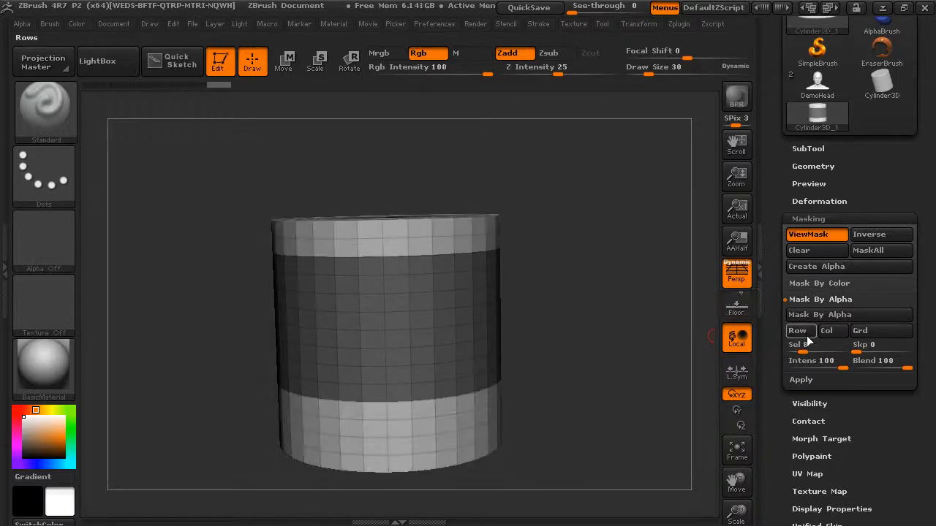
click(825, 333)
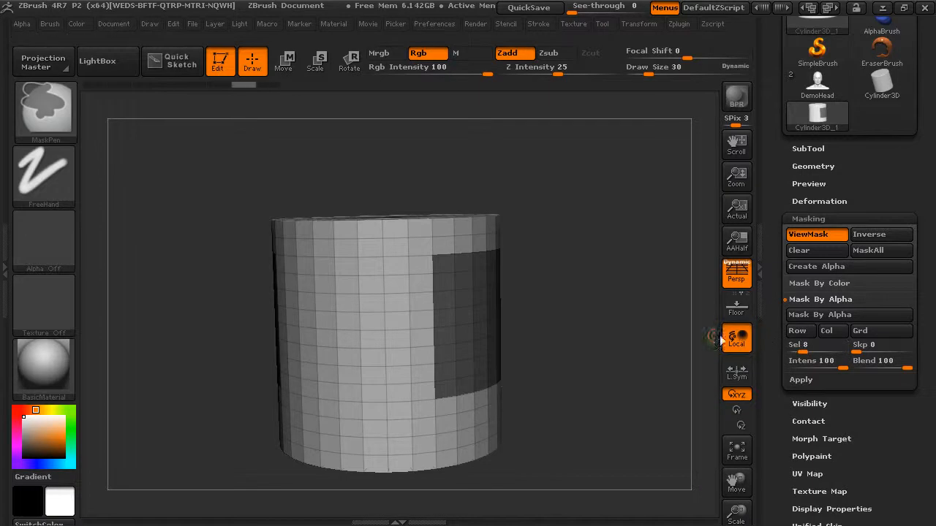
key(ctrl+z)
key(ctrl+z)
key(ctrl+z)
Step: Try masking the cylinder by rows with a selection count of 4, and undo it
drag(802, 352, 799, 352)
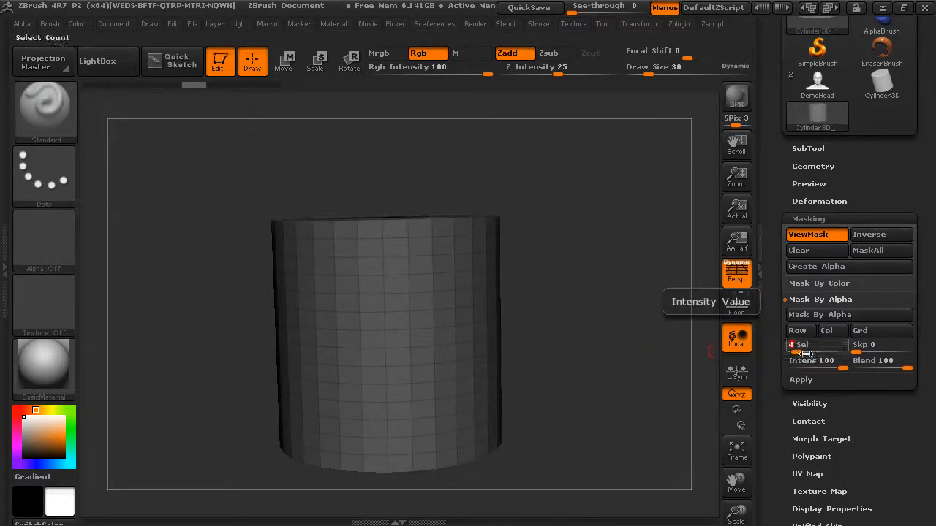
click(798, 334)
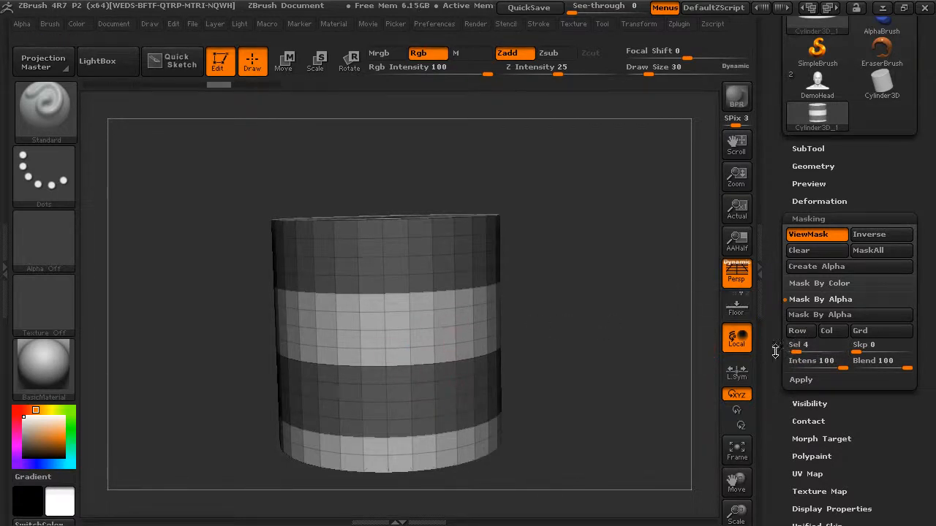
key(ctrl+z)
Step: Set the selection count to 2 and mask alternating rows around the cylinder
drag(797, 352, 793, 353)
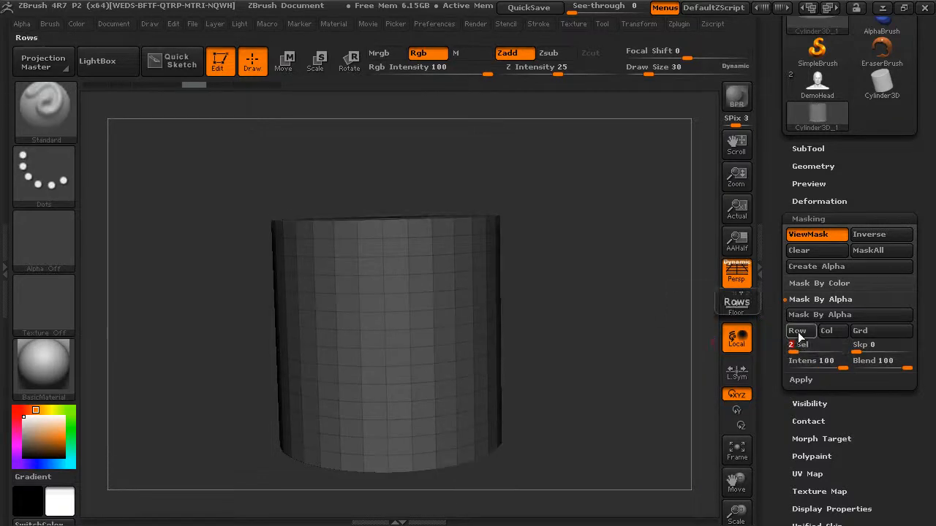
click(796, 333)
drag(575, 356, 683, 292)
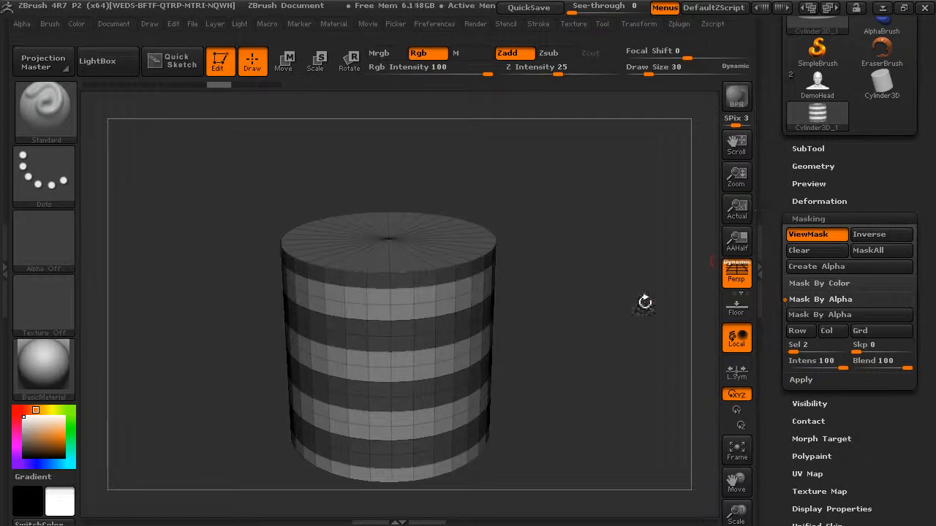
Step: Switch the active tool back to the DemoHead model and bring its face into close view
click(821, 92)
drag(592, 275, 512, 365)
key(ctrl)
key(ctrl)
alt+drag(551, 328, 631, 354)
Step: Review the available masking brushes, including MaskRect and MaskCurvePen
ctrl+click(54, 124)
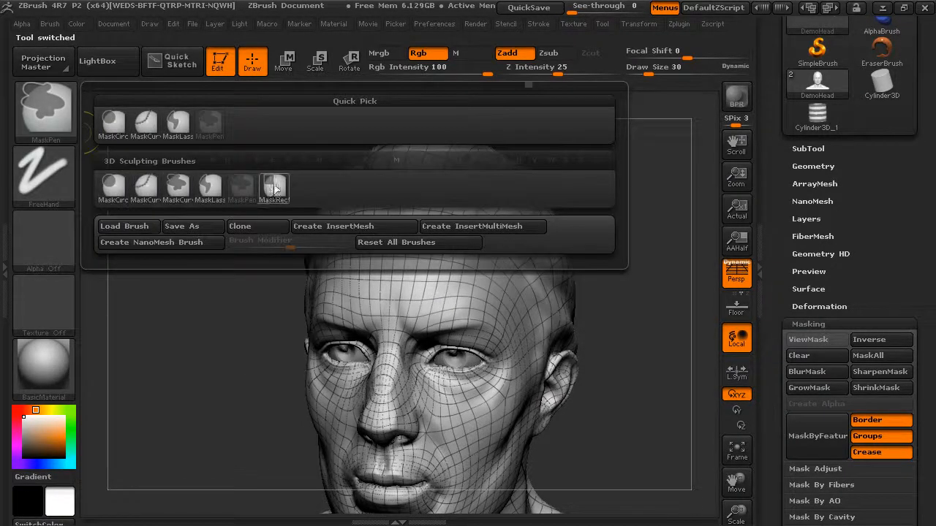
mouse_move(54, 189)
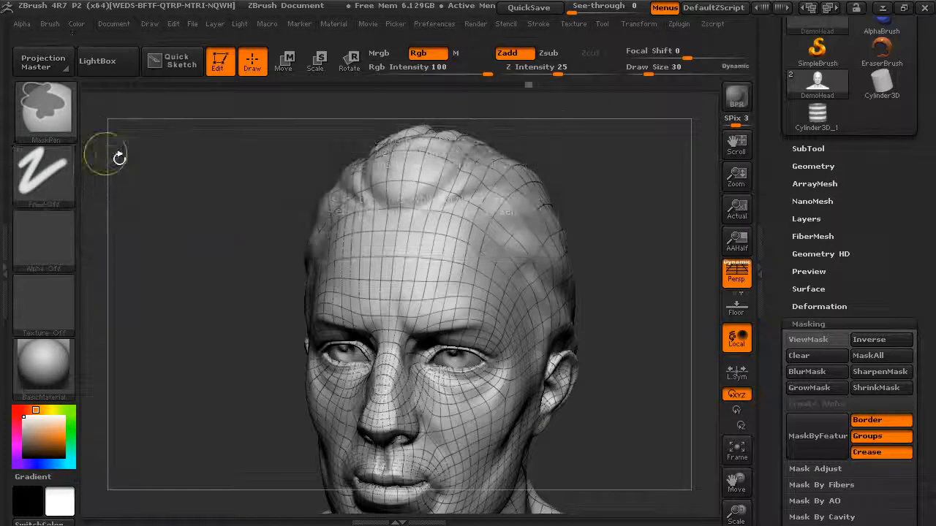
click(49, 115)
mouse_move(234, 191)
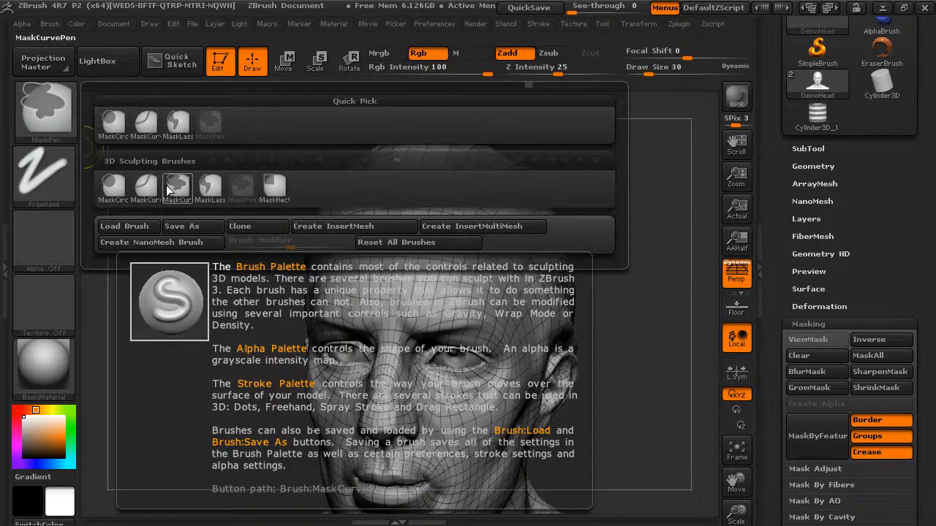
Step: Look over the head's remaining masking options and open the Deformation settings
drag(794, 315, 802, 195)
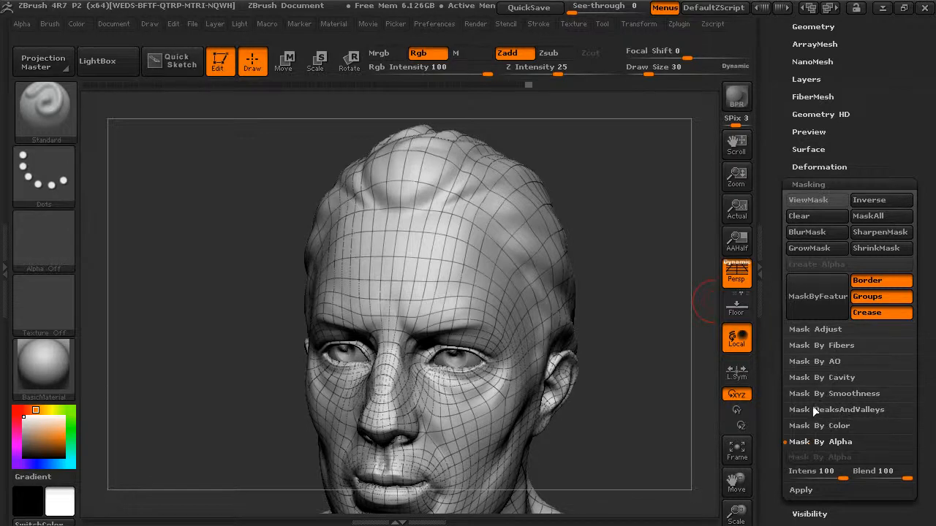
mouse_move(640, 327)
mouse_down()
mouse_move(651, 332)
mouse_move(631, 305)
mouse_up()
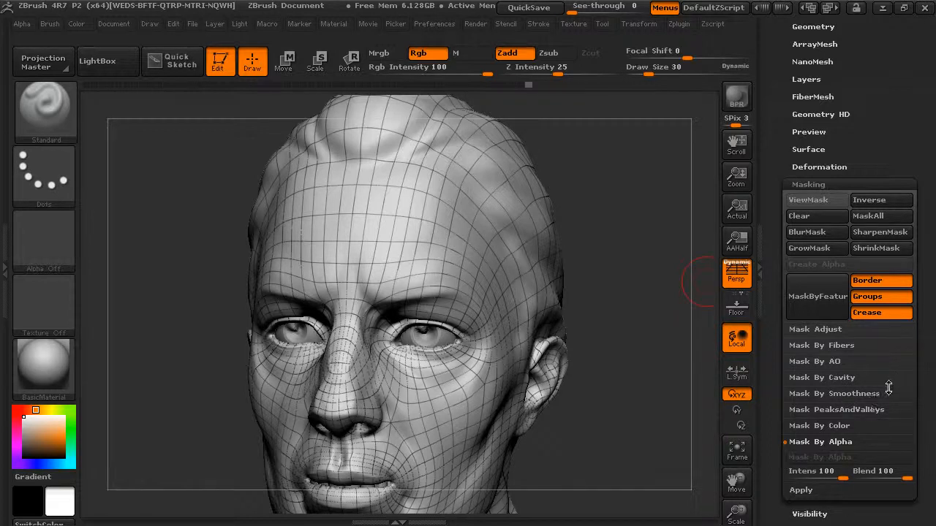
mouse_move(680, 364)
alt+mouse_down()
mouse_move(660, 349)
mouse_move(670, 339)
mouse_move(668, 366)
alt+mouse_up()
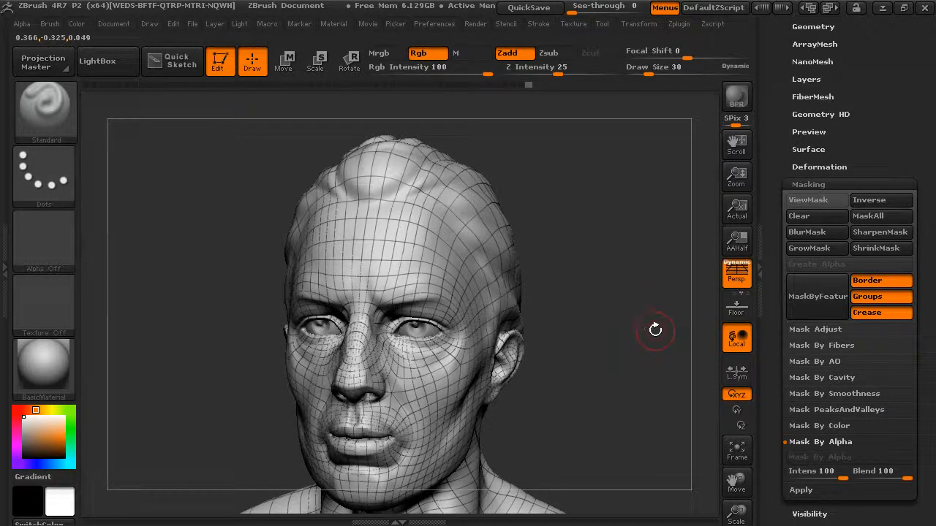
click(819, 167)
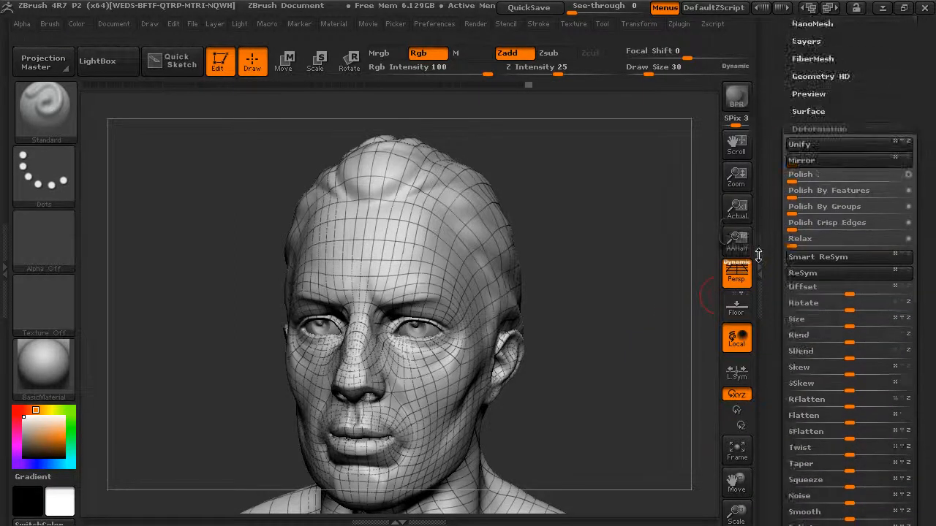